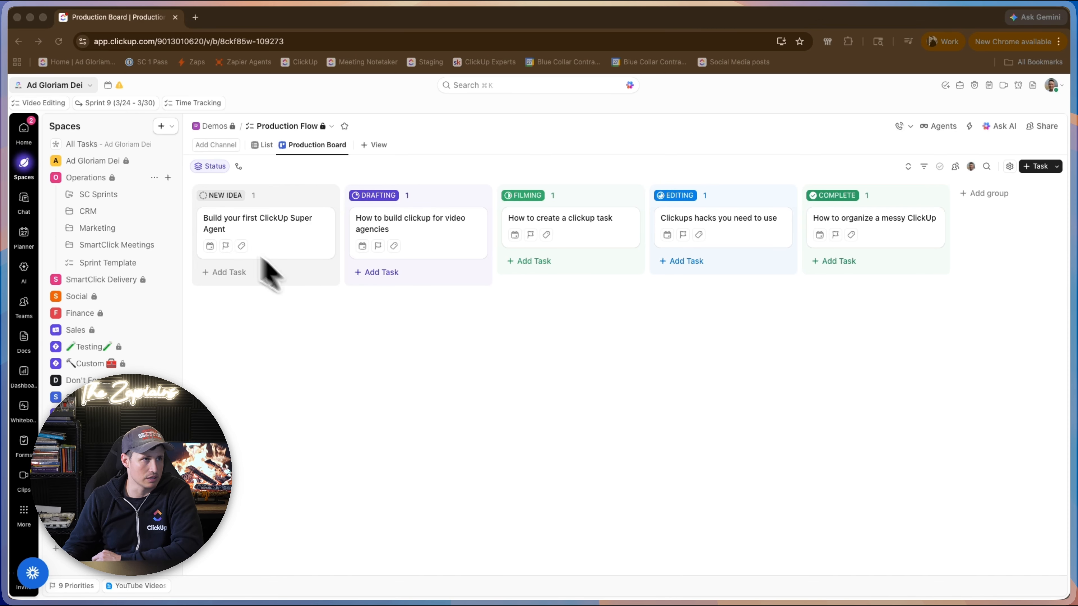
In the List view of Production Flow, start a new Dropdown custom field named "Filming Sub Workflow".
{"action": "left_click", "coordinate": [266, 146]}
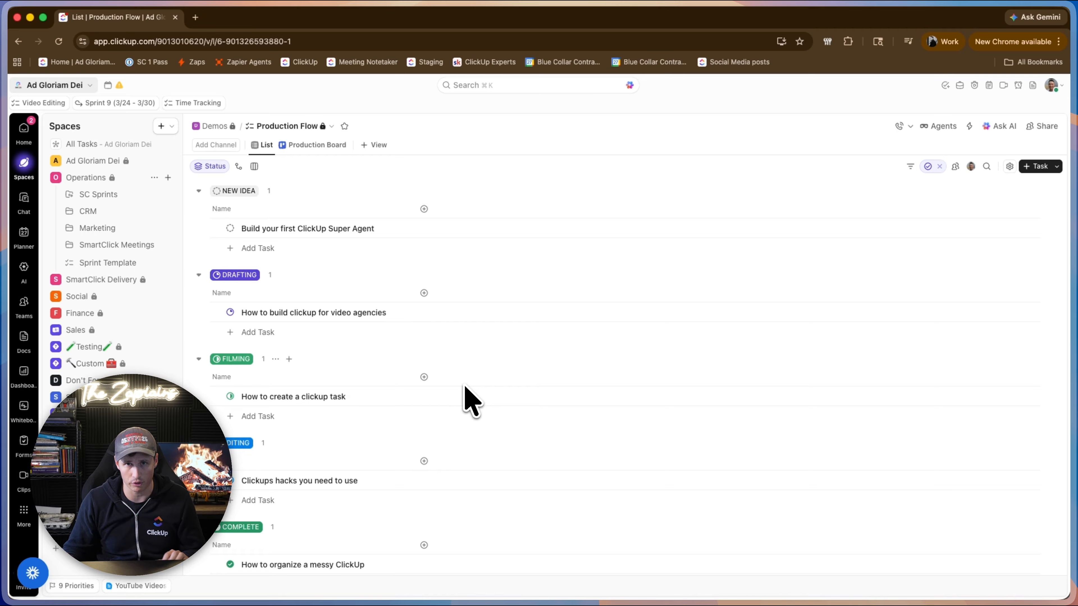
{"action": "left_click", "coordinate": [420, 377]}
{"action": "type", "text": "drop"}
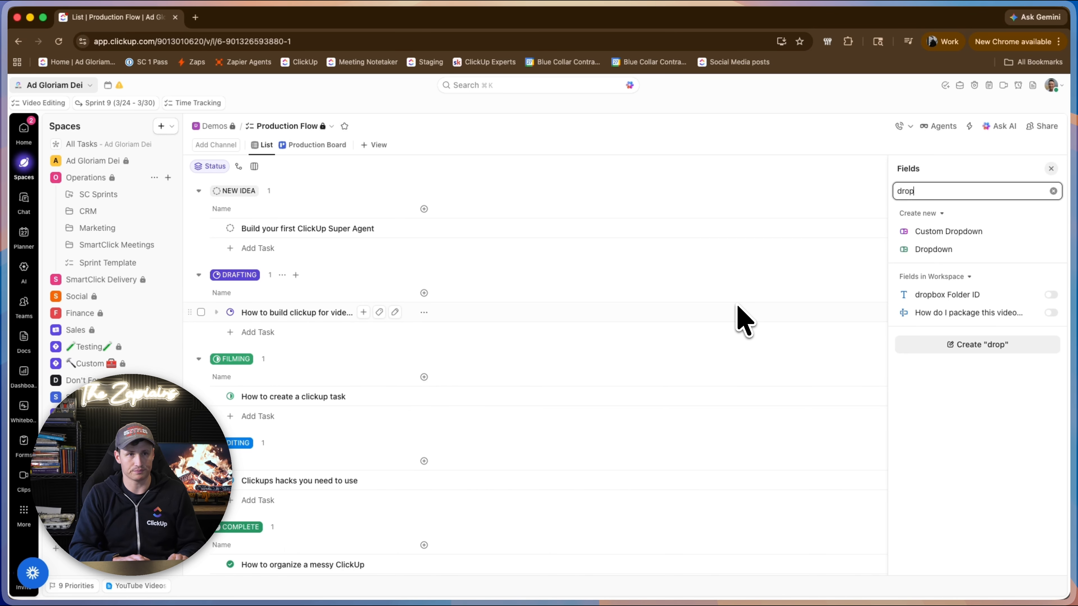
{"action": "left_click", "coordinate": [1004, 251]}
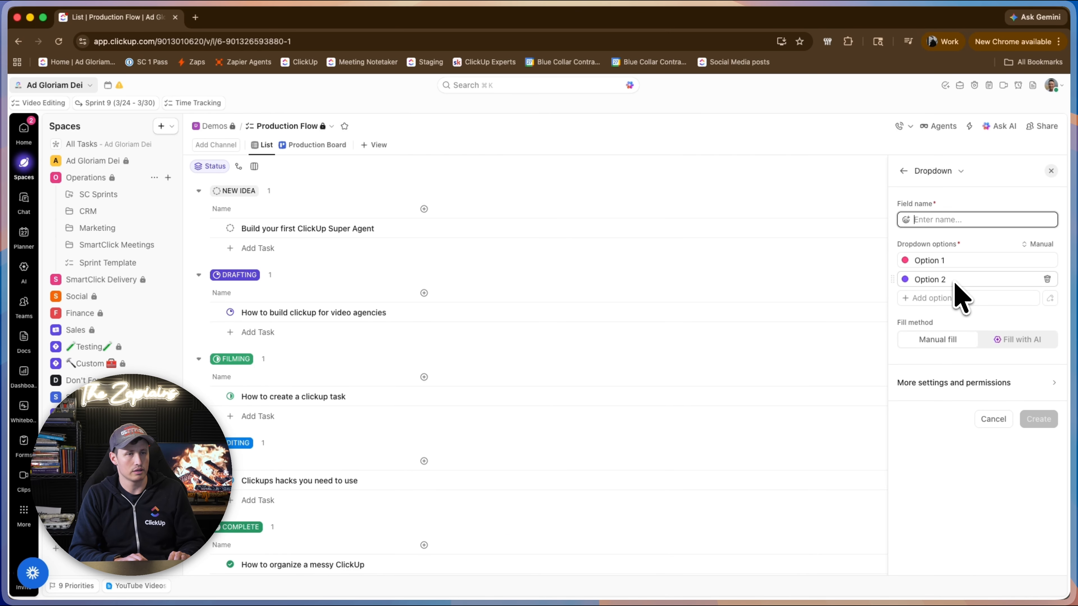
{"action": "type", "text": "Filming Sub"}
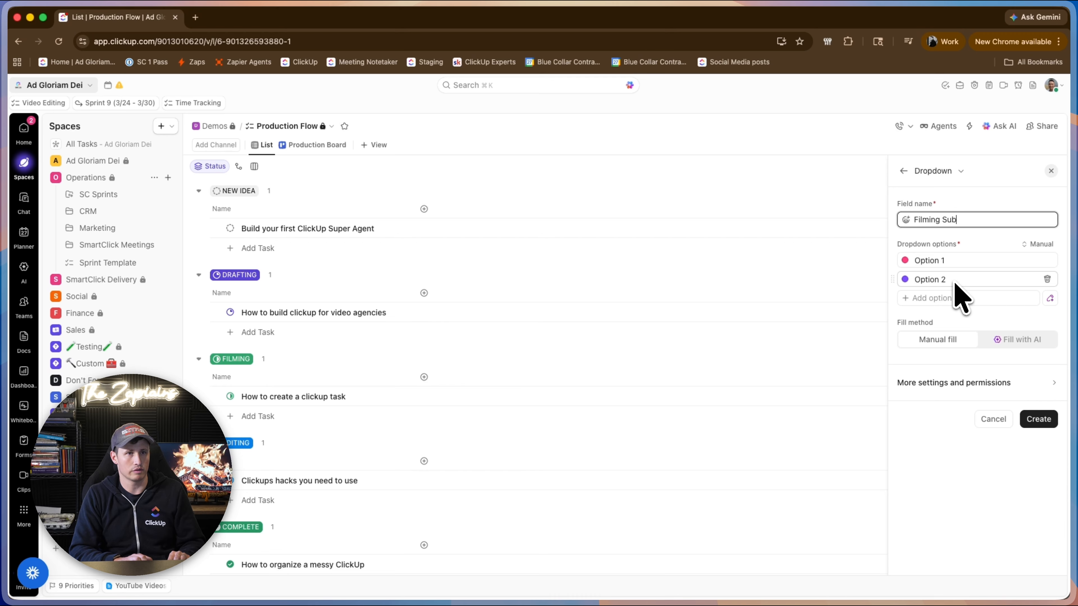
{"action": "type", "text": " Workflow"}
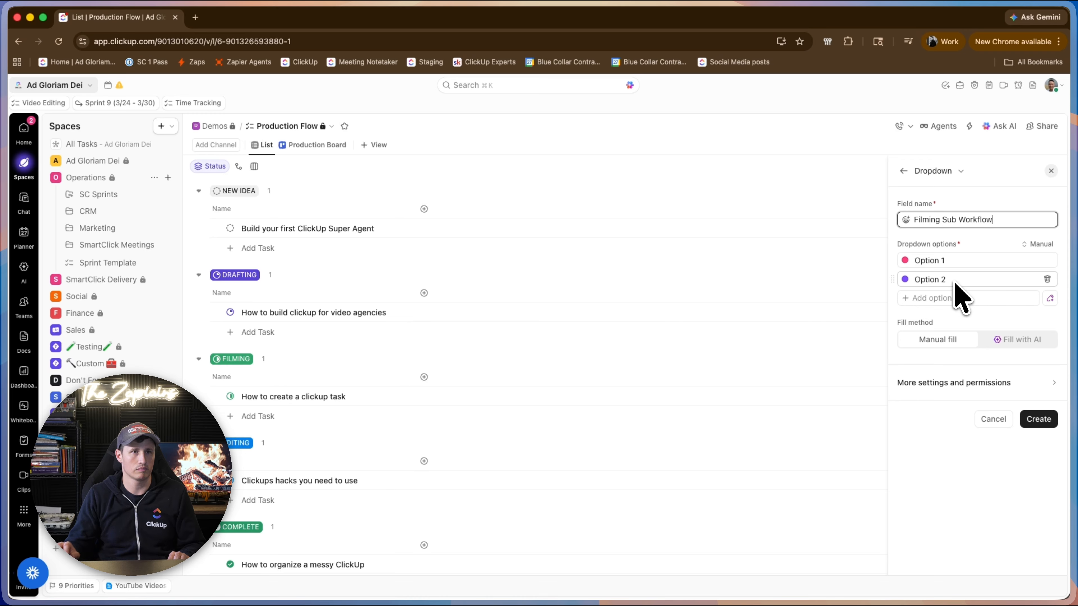
Rename the first dropdown option to "Ready To Film" and add a "Scheduled" option below it.
{"action": "left_click", "coordinate": [970, 257]}
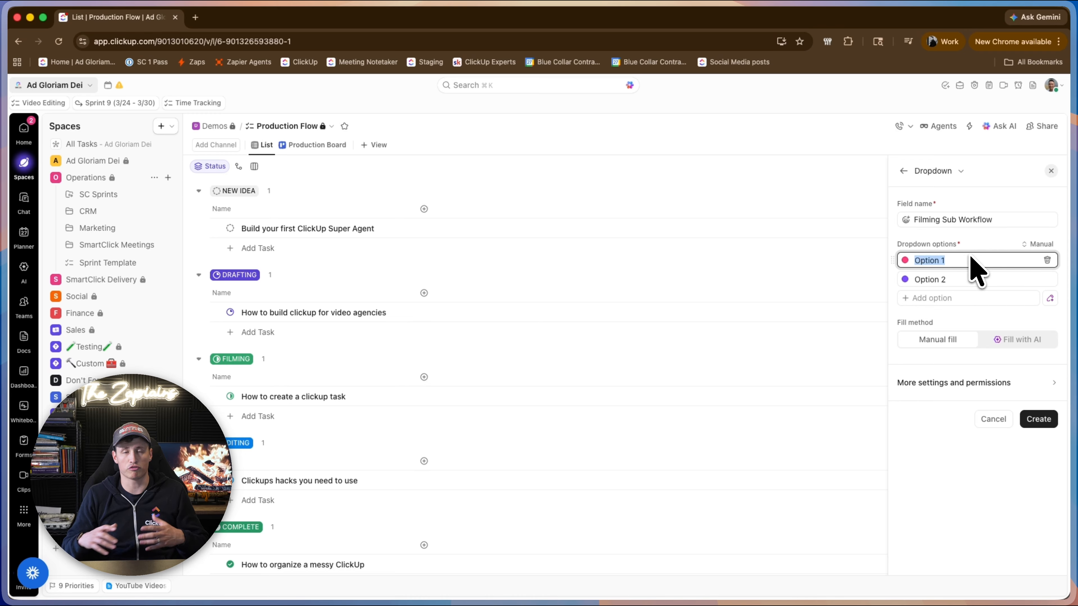
{"action": "type", "text": "Ready To Film"}
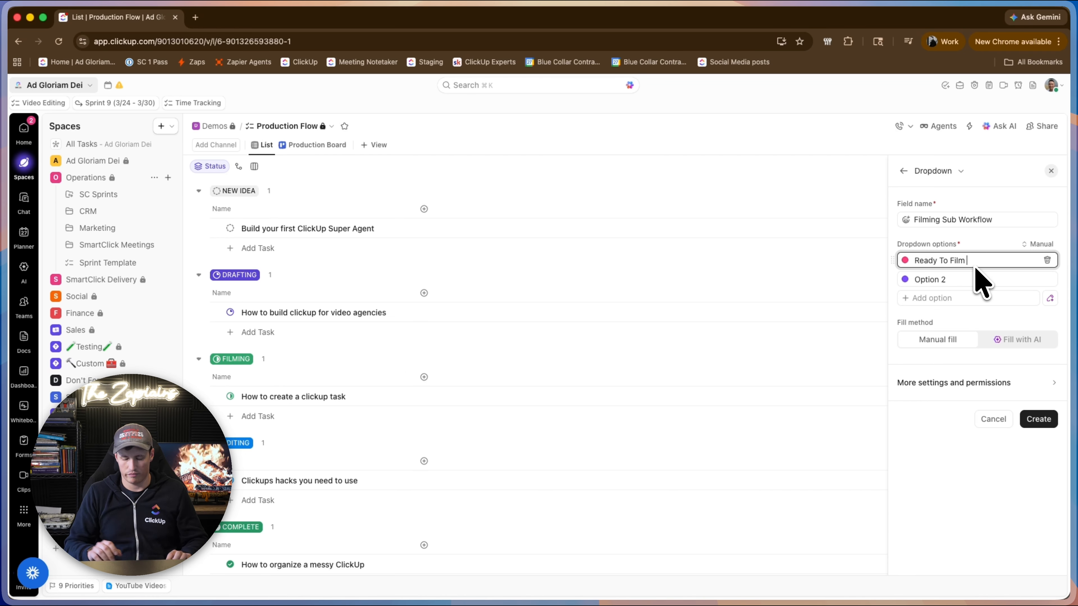
{"action": "key", "text": "Return"}
{"action": "type", "text": "Schedul"}
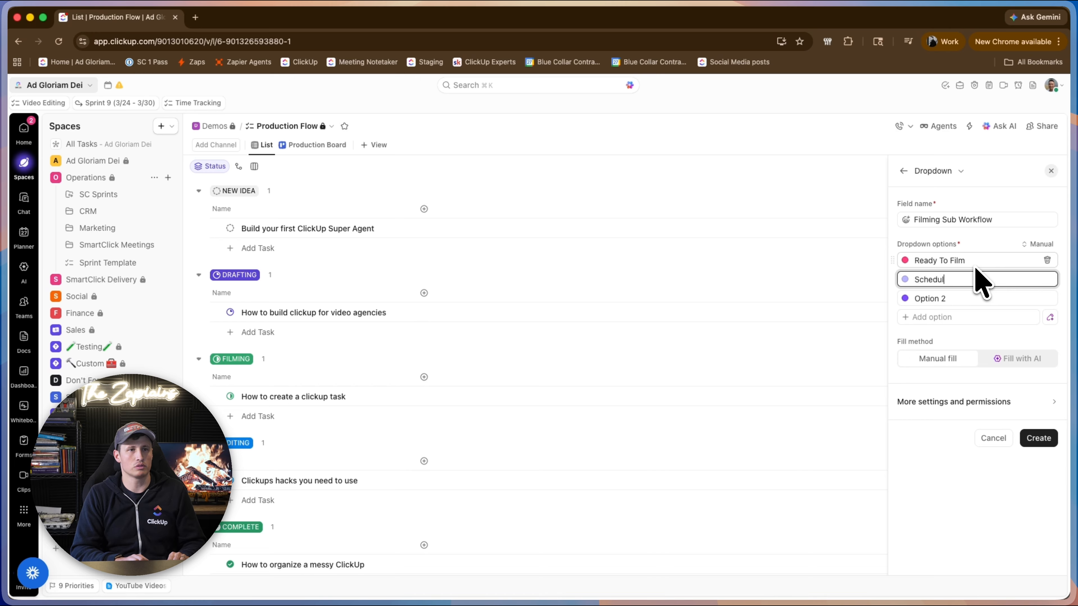
{"action": "type", "text": "ed"}
{"action": "key", "text": "Return"}
Add the dropdown options "Filming In Progress" and "Filming Complete" after Scheduled.
{"action": "type", "text": "Filming IN"}
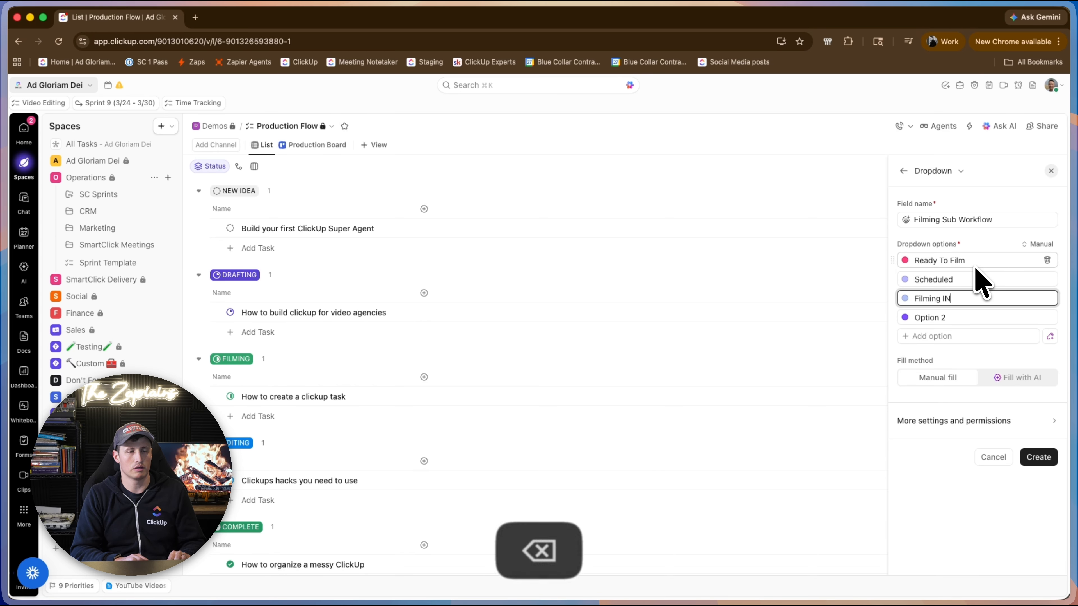
{"action": "key", "text": "BackSpace"}
{"action": "type", "text": "n Progress"}
{"action": "key", "text": "Return"}
{"action": "type", "text": "F"}
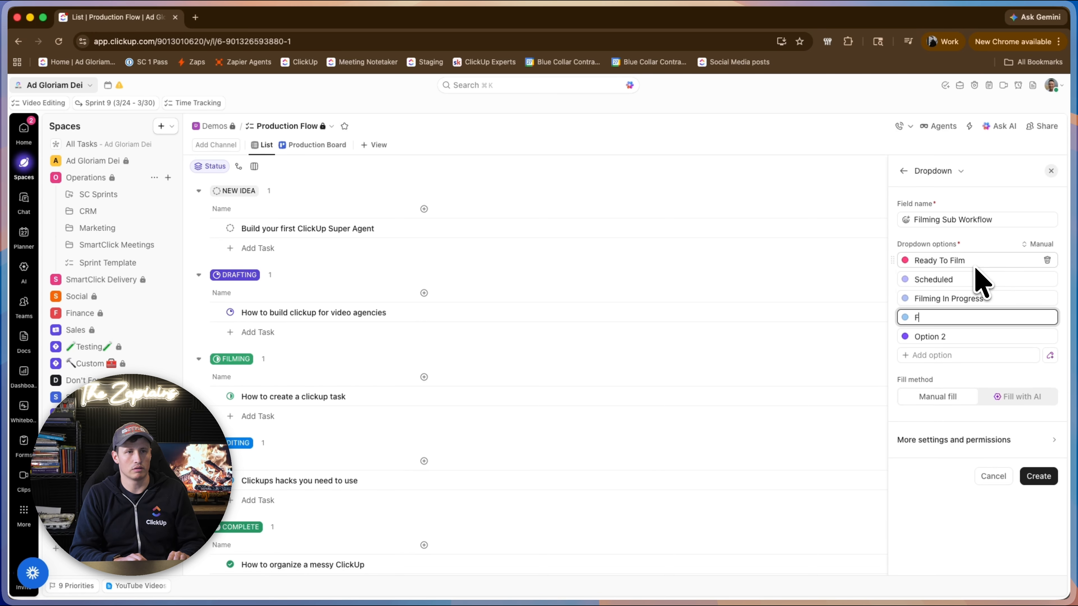
{"action": "type", "text": "ilming Comp"}
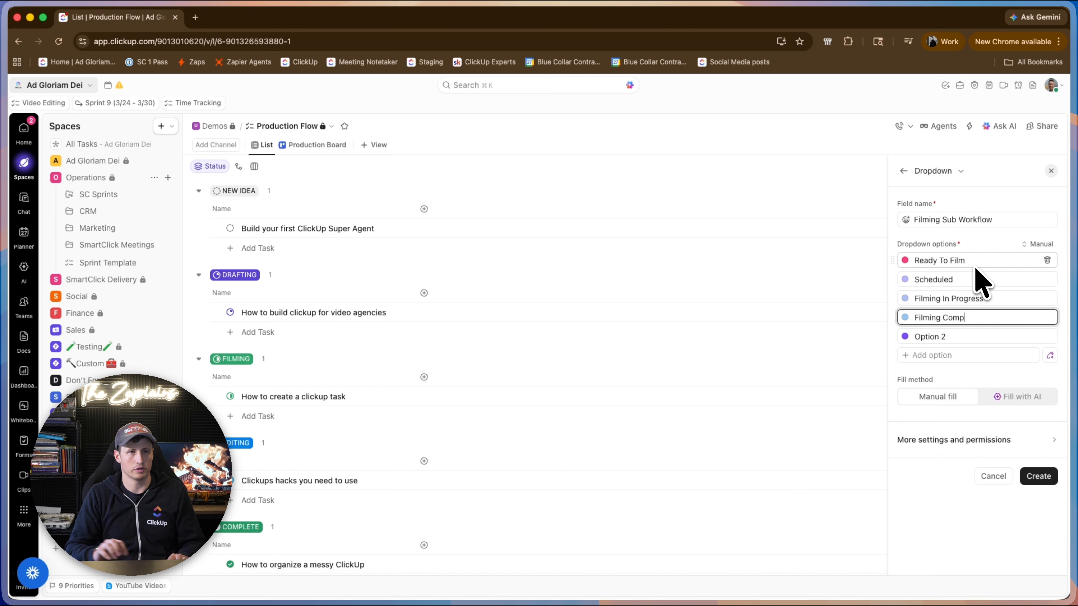
{"action": "type", "text": "lete"}
Color the Filming In Progress option orange and Filming Complete green, and delete the leftover Option 2.
{"action": "left_click", "coordinate": [903, 298]}
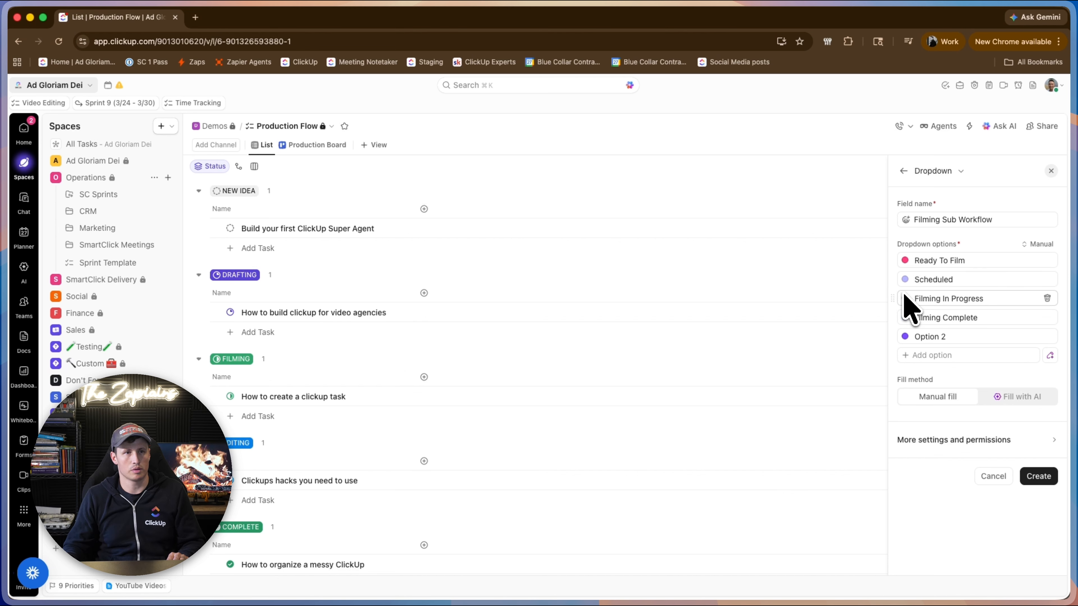
{"action": "left_click", "coordinate": [905, 298]}
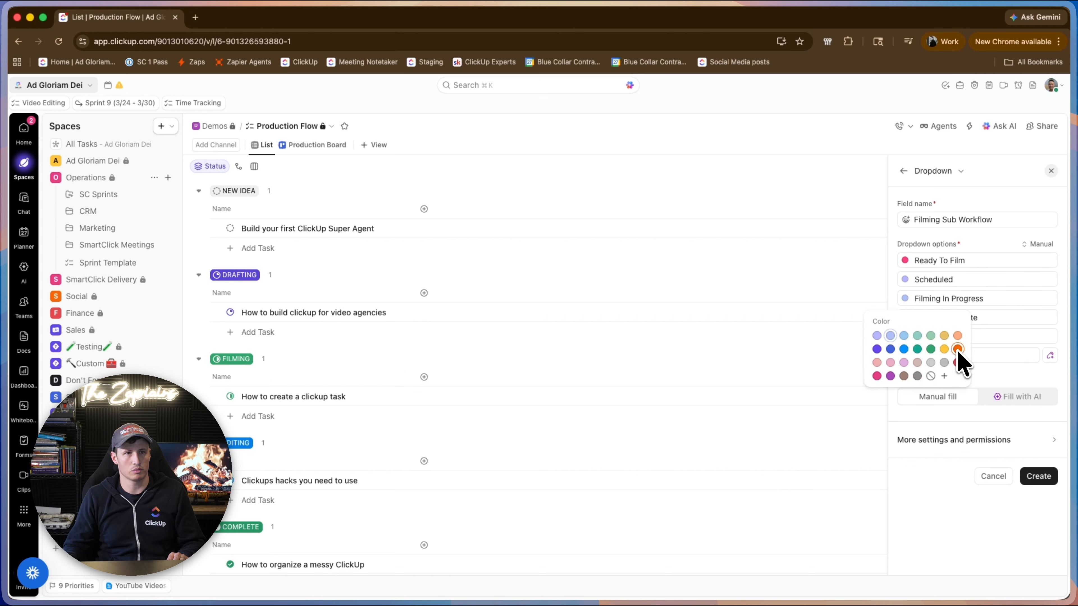
{"action": "left_click", "coordinate": [957, 349]}
{"action": "left_click", "coordinate": [906, 319]}
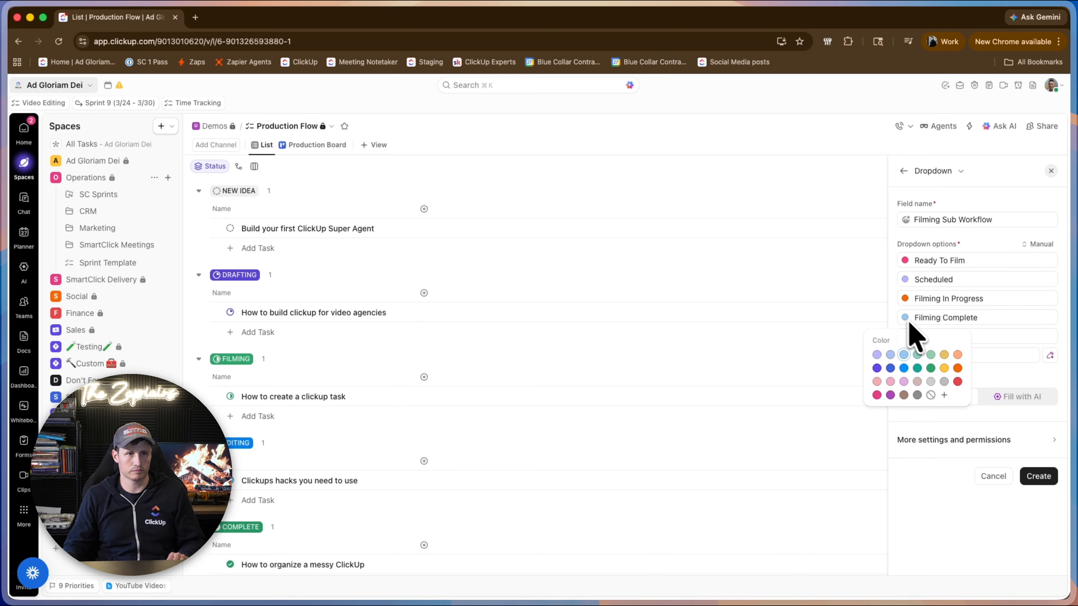
{"action": "left_click", "coordinate": [930, 368]}
{"action": "left_click", "coordinate": [1050, 336]}
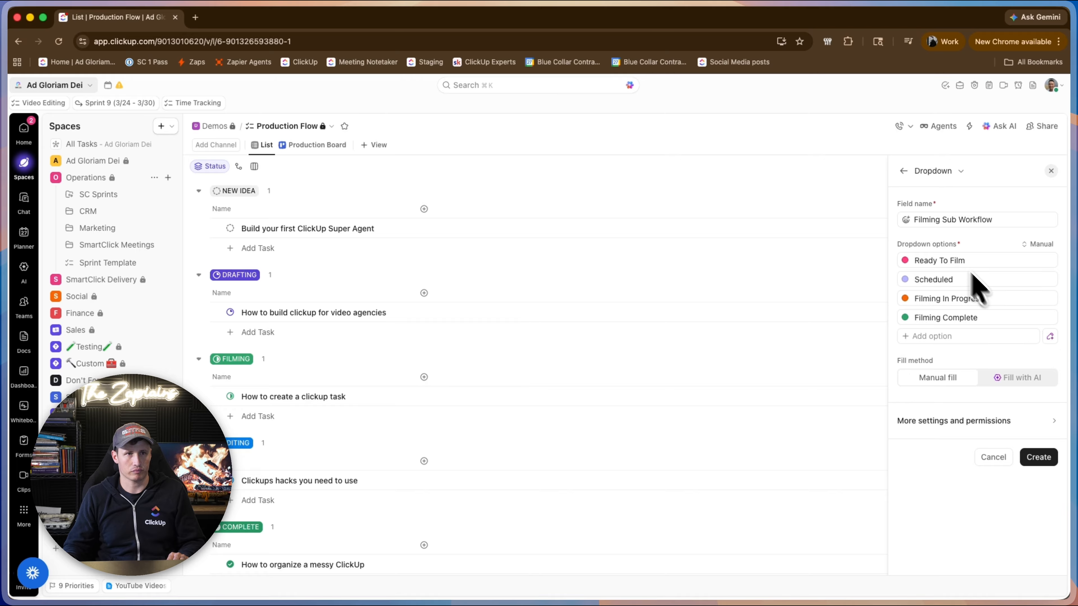
Give the Filming Sub Workflow field a video camera emoji found by searching "video", and create the field.
{"action": "left_click", "coordinate": [907, 220]}
{"action": "type", "text": "video"}
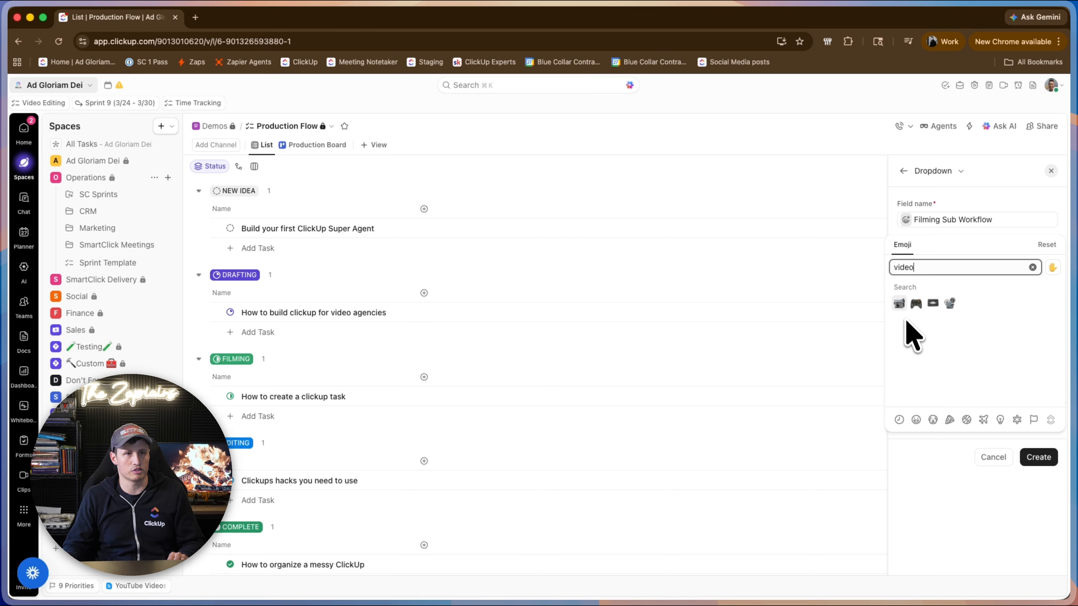
{"action": "left_click", "coordinate": [900, 305]}
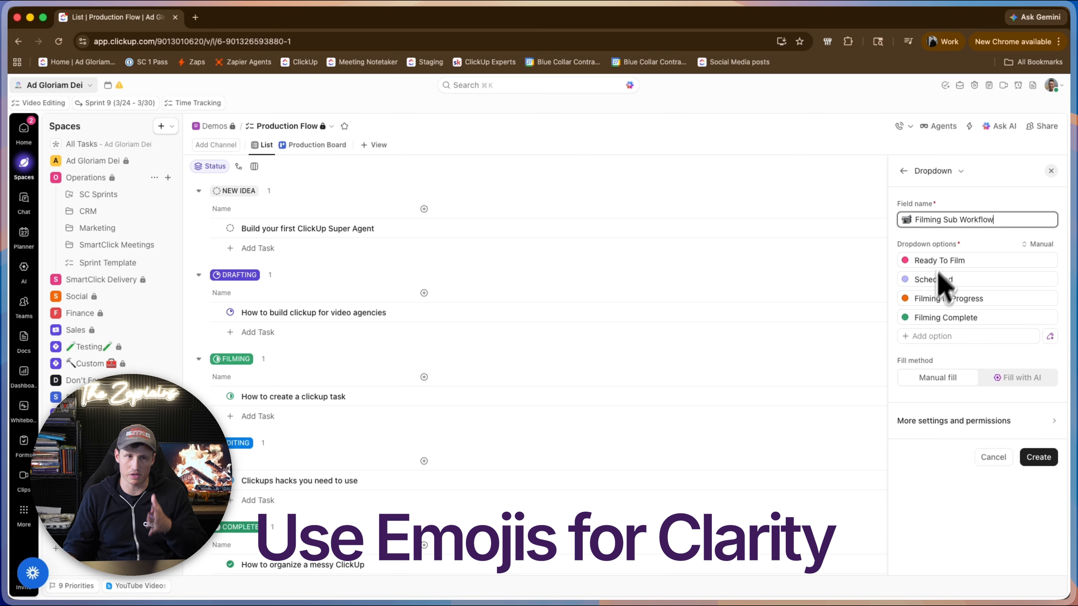
{"action": "left_click", "coordinate": [1038, 458]}
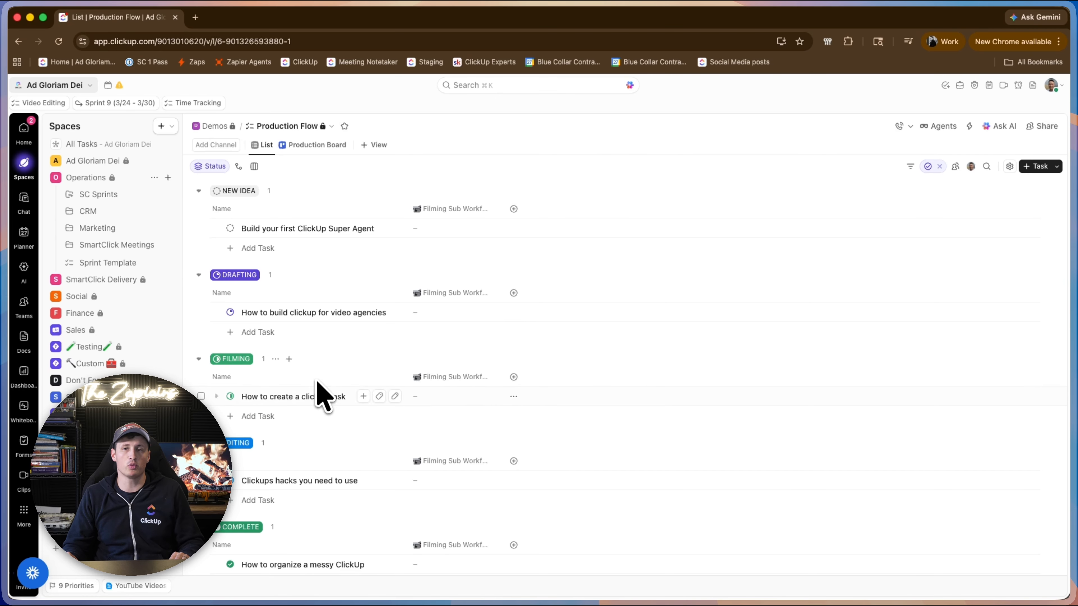
Set Filming Sub Workflow to Scheduled for the "How to create a clickup task" task, and open the Production Board view.
{"action": "left_click", "coordinate": [469, 401]}
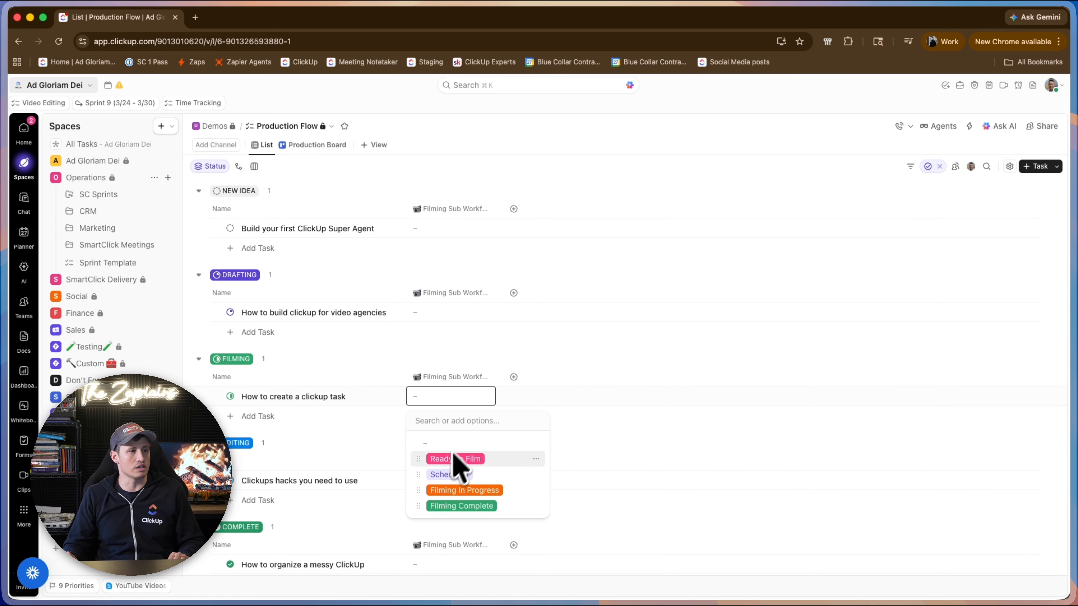
{"action": "left_click", "coordinate": [443, 474]}
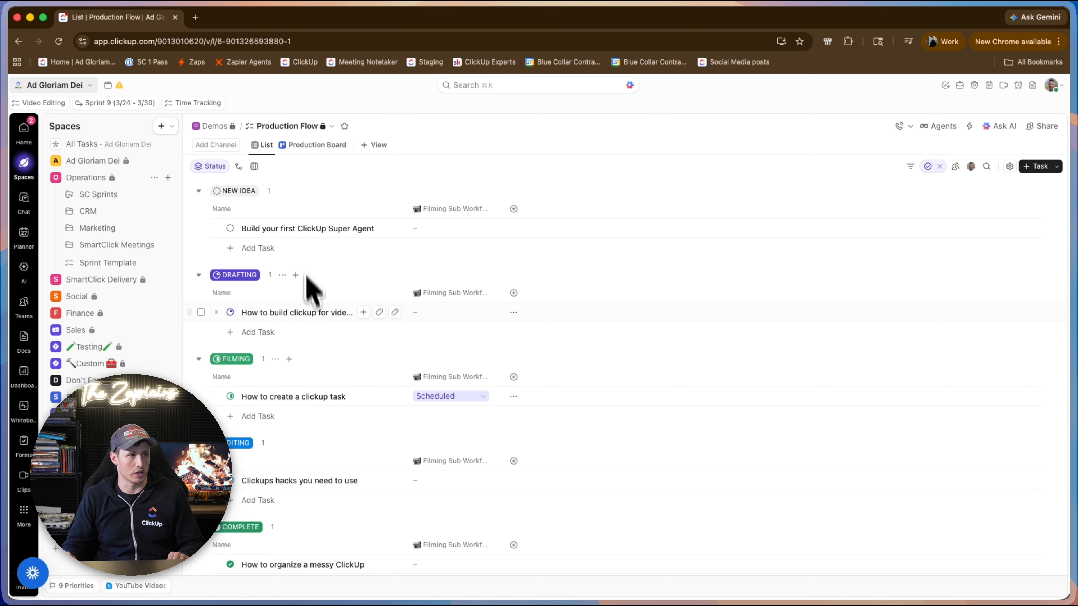
{"action": "left_click", "coordinate": [315, 145]}
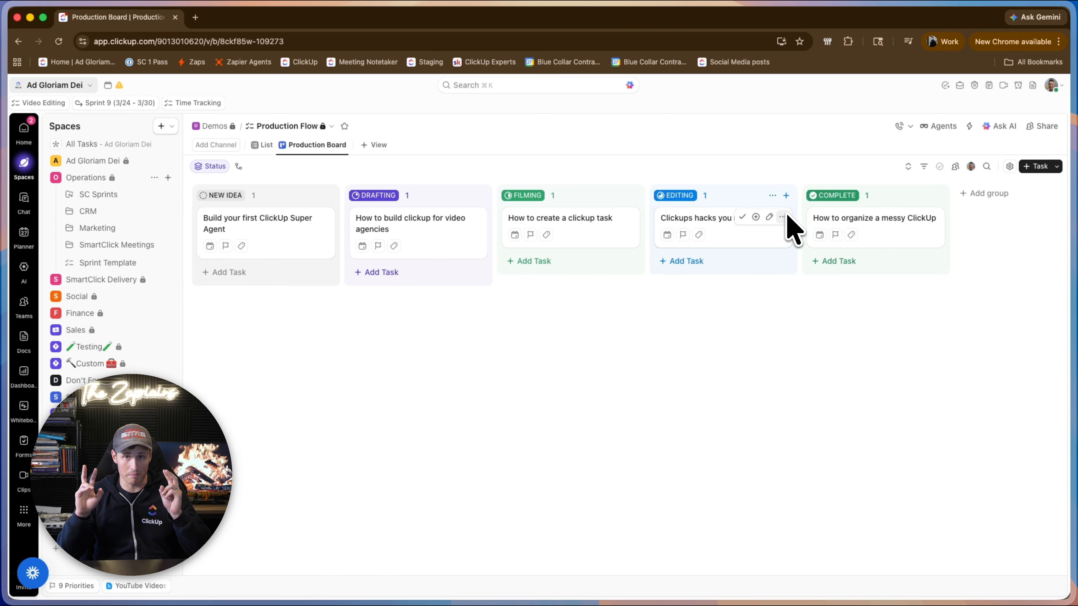
Add a new Board view to Production Flow and save it grouped by the Filming Sub Workflow field.
{"action": "left_click", "coordinate": [381, 143]}
{"action": "left_click", "coordinate": [456, 254]}
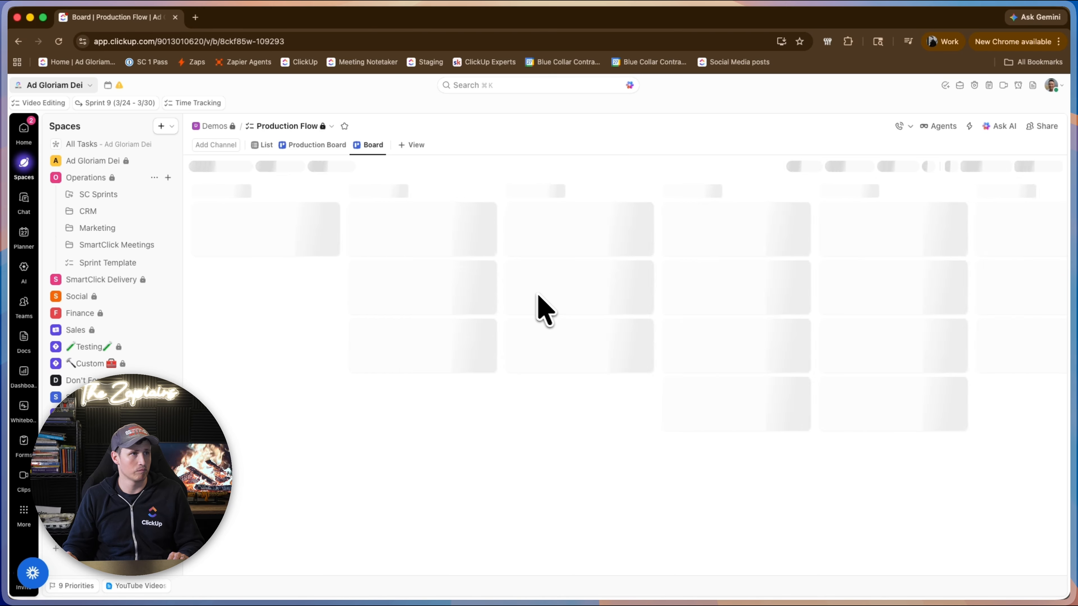
{"action": "left_click", "coordinate": [210, 166]}
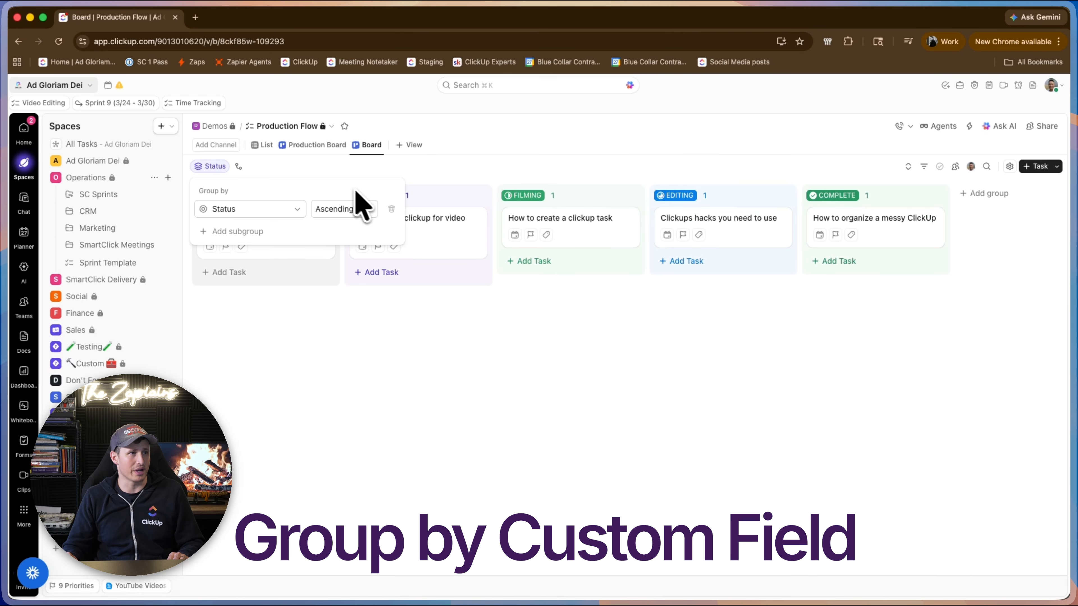
{"action": "left_click", "coordinate": [285, 210]}
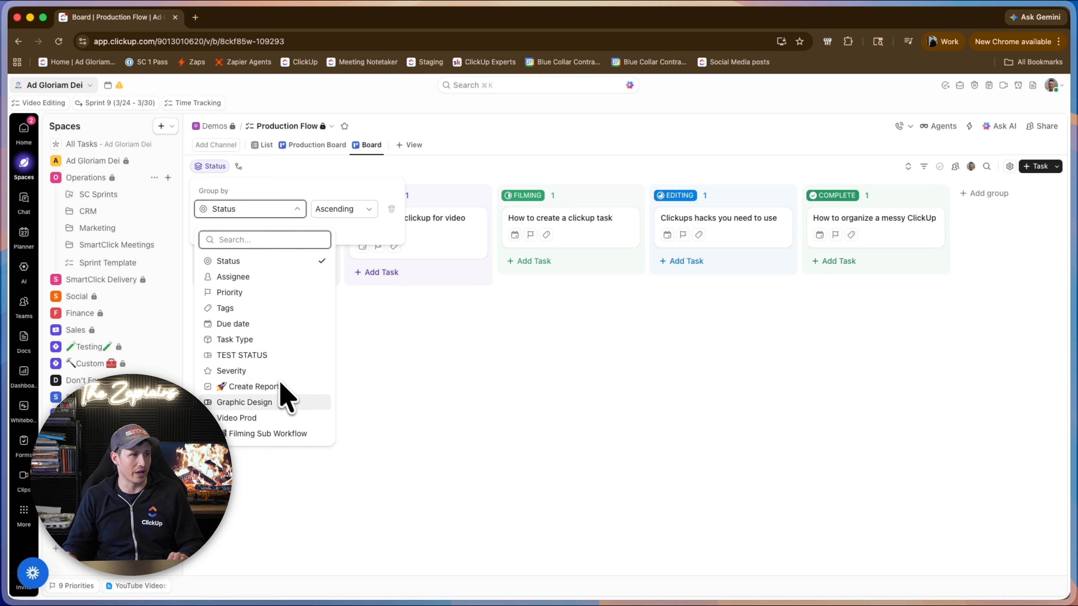
{"action": "left_click", "coordinate": [293, 434]}
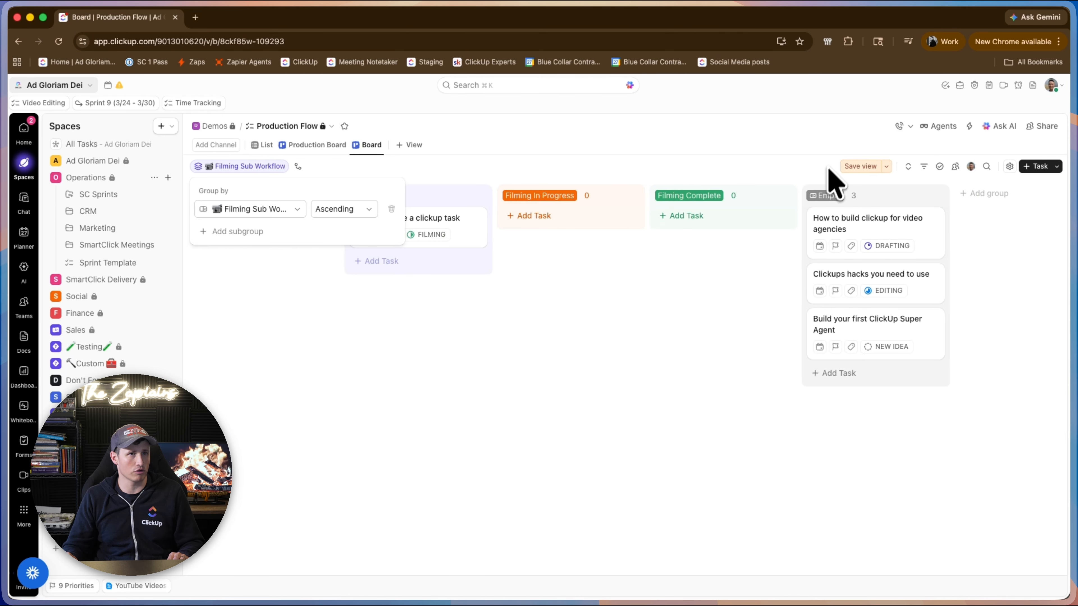
{"action": "left_click", "coordinate": [834, 178]}
{"action": "left_click", "coordinate": [859, 166]}
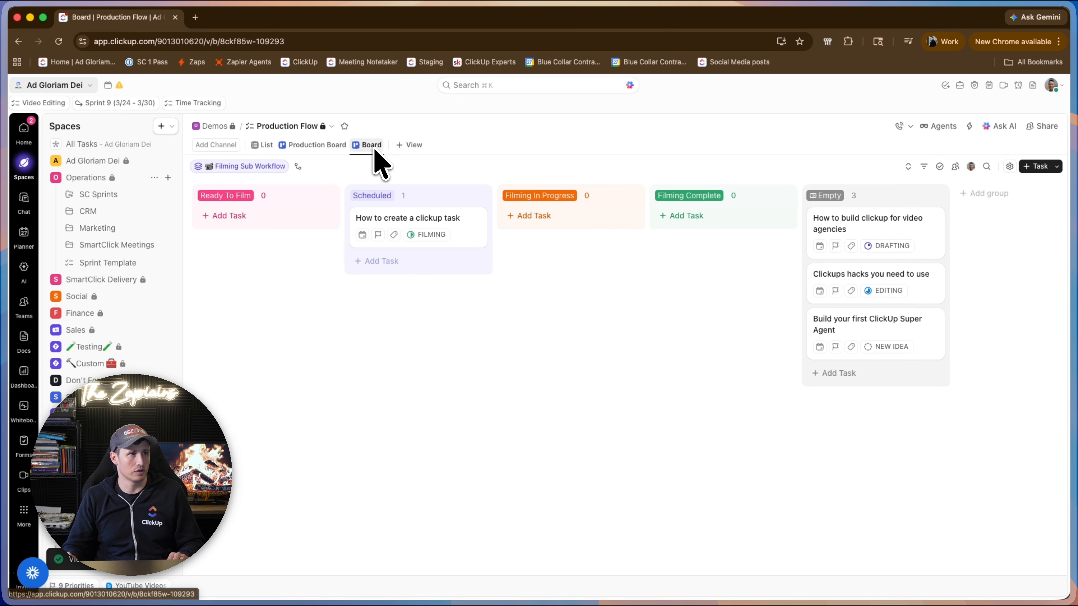
Rename the new Board view to "Filming Sub Workflow".
{"action": "left_click", "coordinate": [375, 151]}
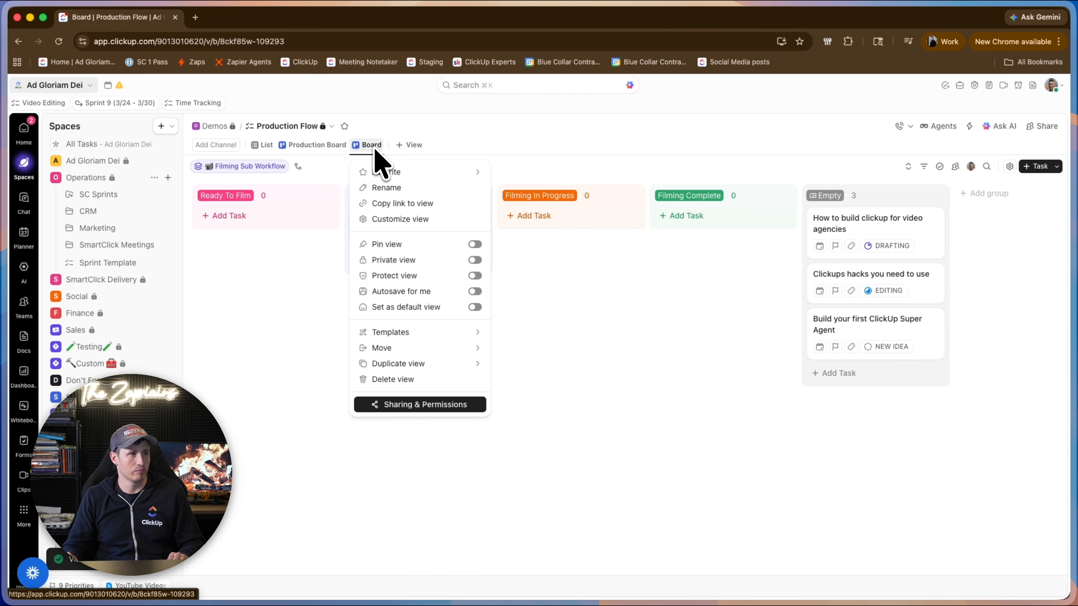
{"action": "left_click", "coordinate": [431, 191]}
{"action": "key", "text": "BackSpace"}
{"action": "key", "text": "BackSpace"}
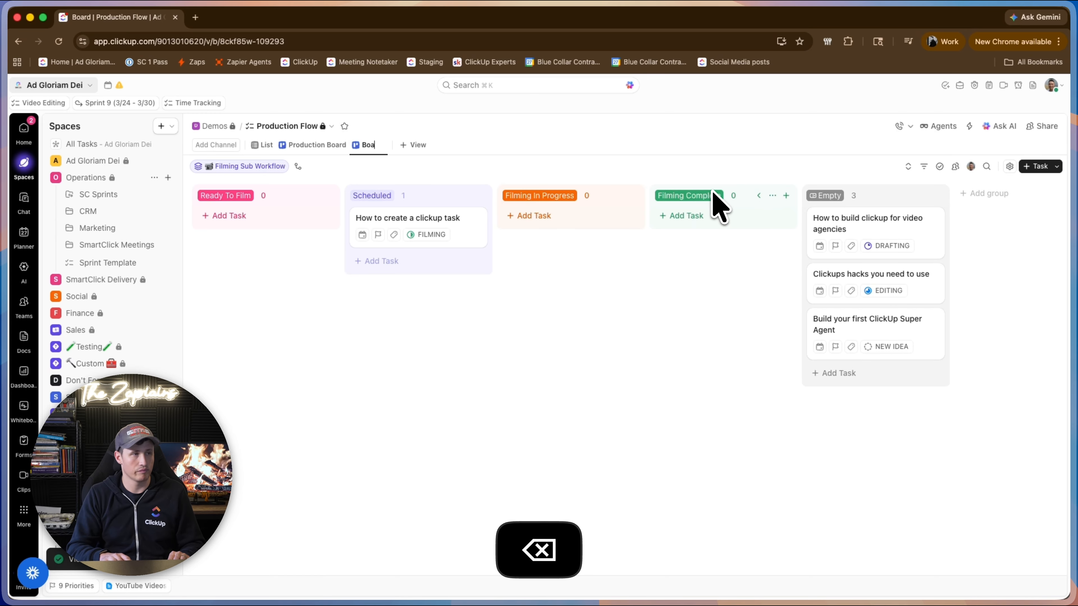
{"action": "key", "text": "BackSpace"}
{"action": "key", "text": "BackSpace"}
{"action": "key", "text": "BackSpace"}
{"action": "type", "text": "Filming Sub"}
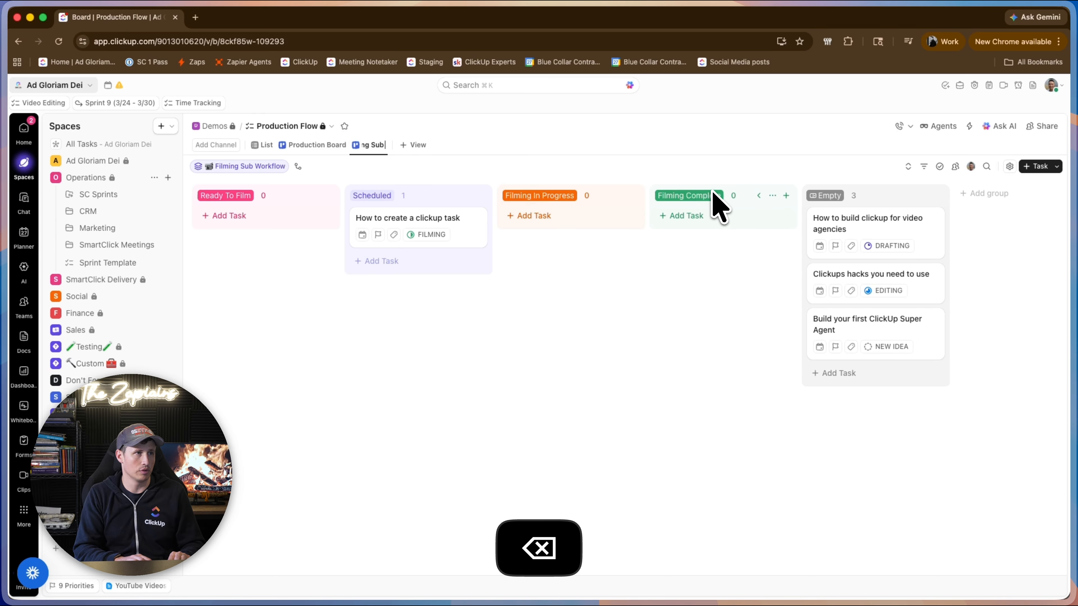
{"action": "type", "text": " Workflow"}
{"action": "key", "text": "Return"}
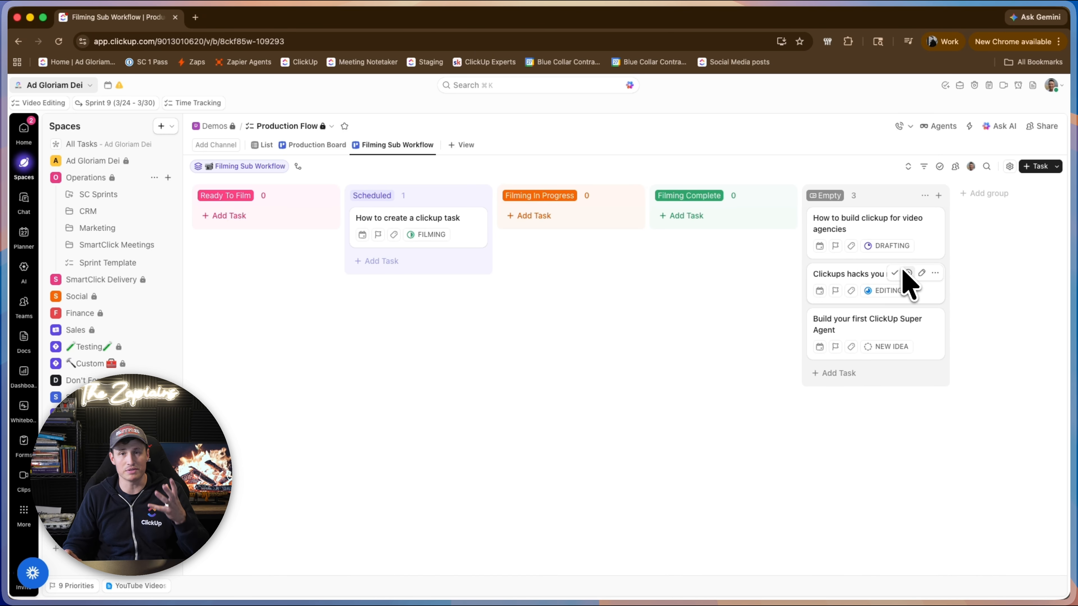
Filter the Filming Sub Workflow board to tasks whose Filming Sub Workflow field is set.
{"action": "left_click", "coordinate": [924, 166]}
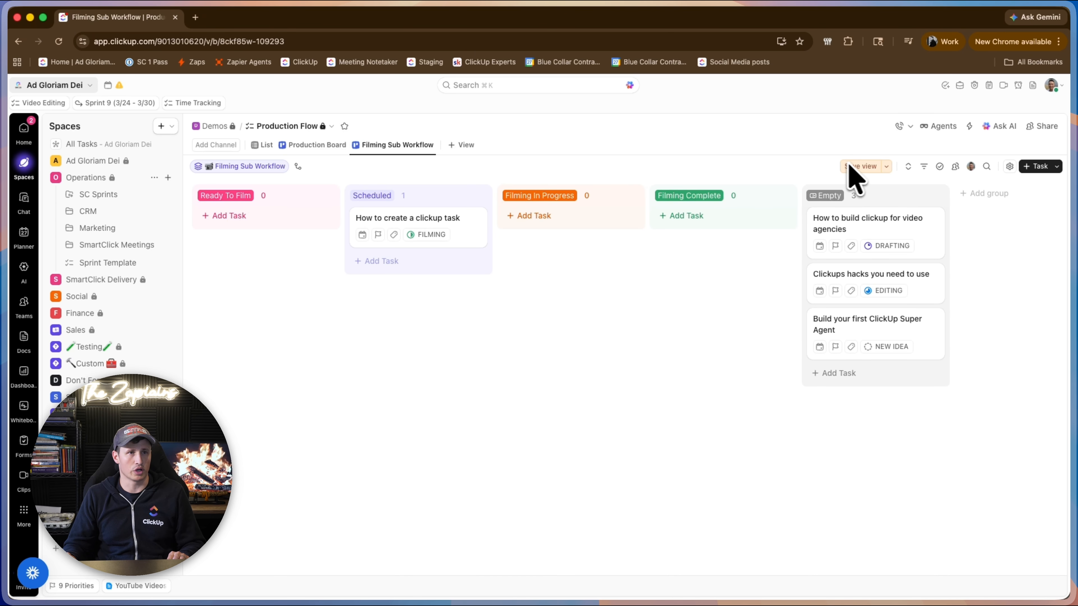
{"action": "left_click", "coordinate": [924, 167]}
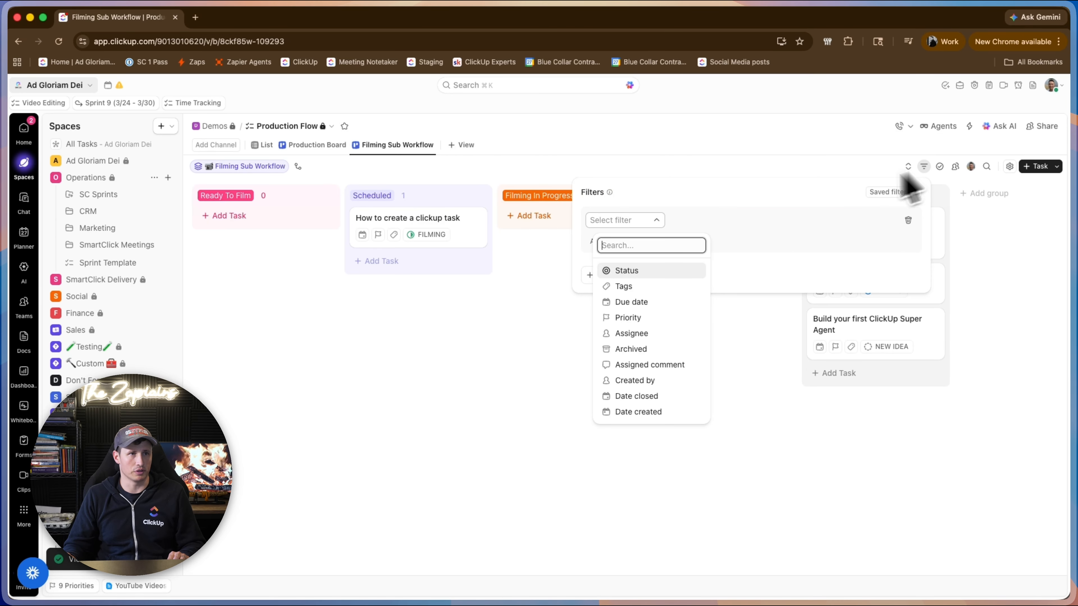
{"action": "type", "text": "sub"}
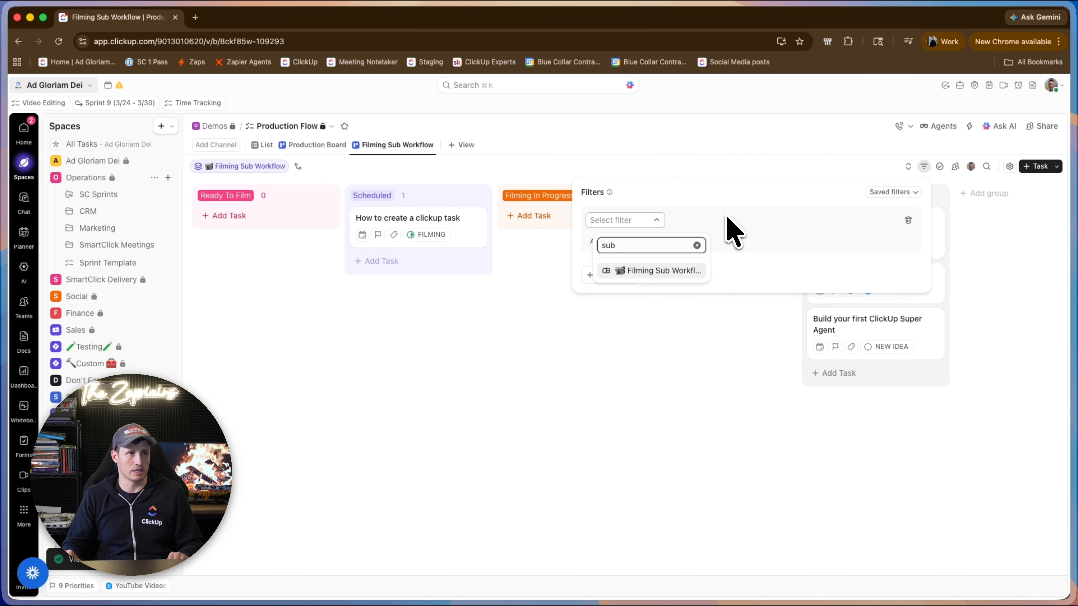
{"action": "left_click", "coordinate": [654, 272]}
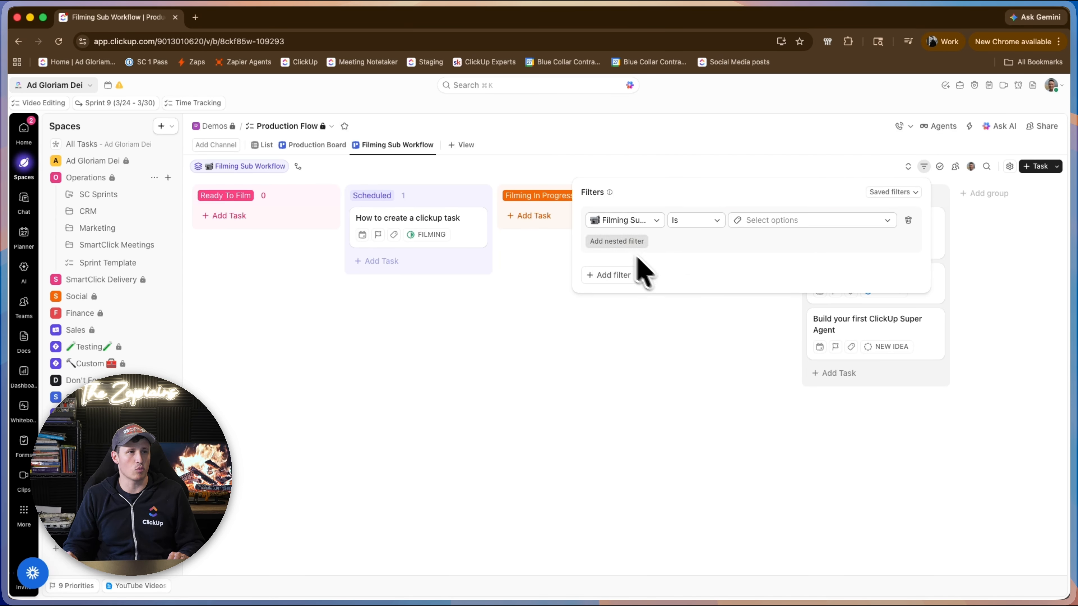
{"action": "left_click", "coordinate": [711, 222]}
{"action": "left_click", "coordinate": [738, 277]}
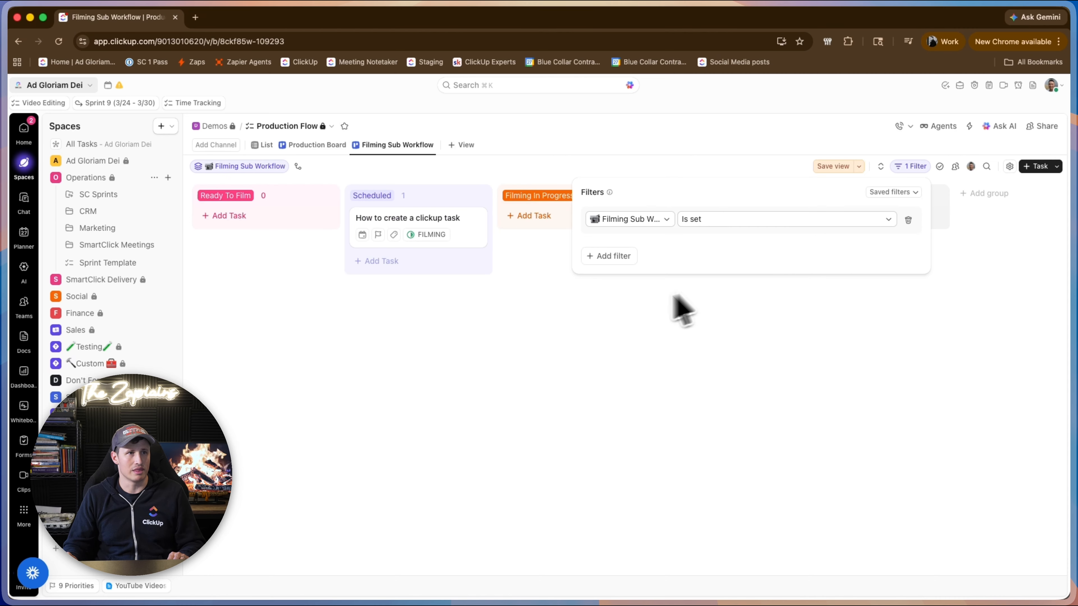
Save the filter on the Filming Sub Workflow view and move the "How to create a clickup task" card to Filming In Progress.
{"action": "left_click", "coordinate": [838, 163]}
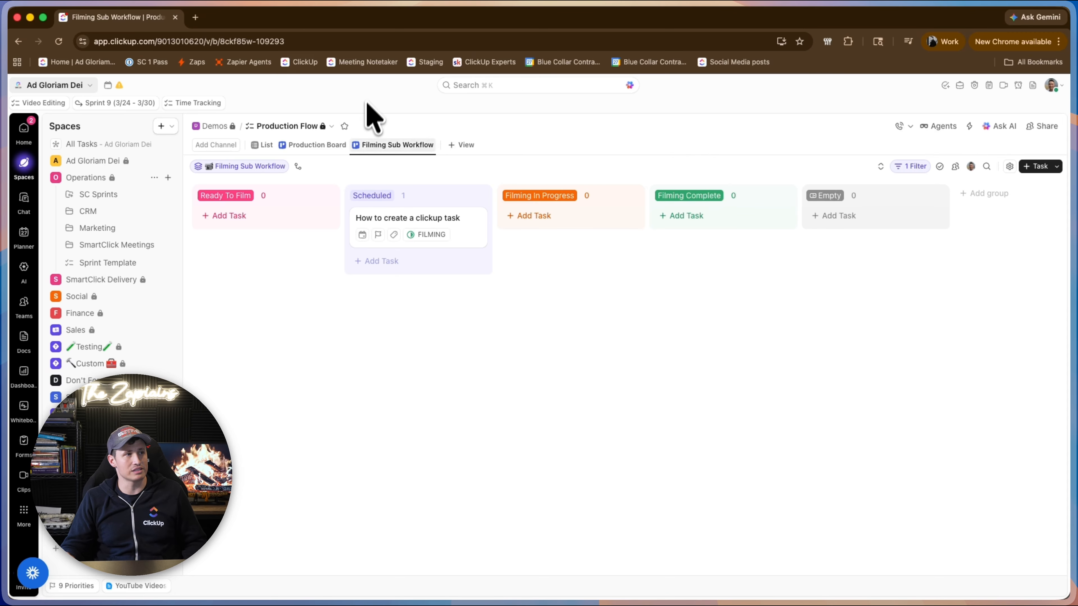
{"action": "left_click_drag", "start_coordinate": [430, 235], "coordinate": [353, 293]}
{"action": "left_click", "coordinate": [328, 145]}
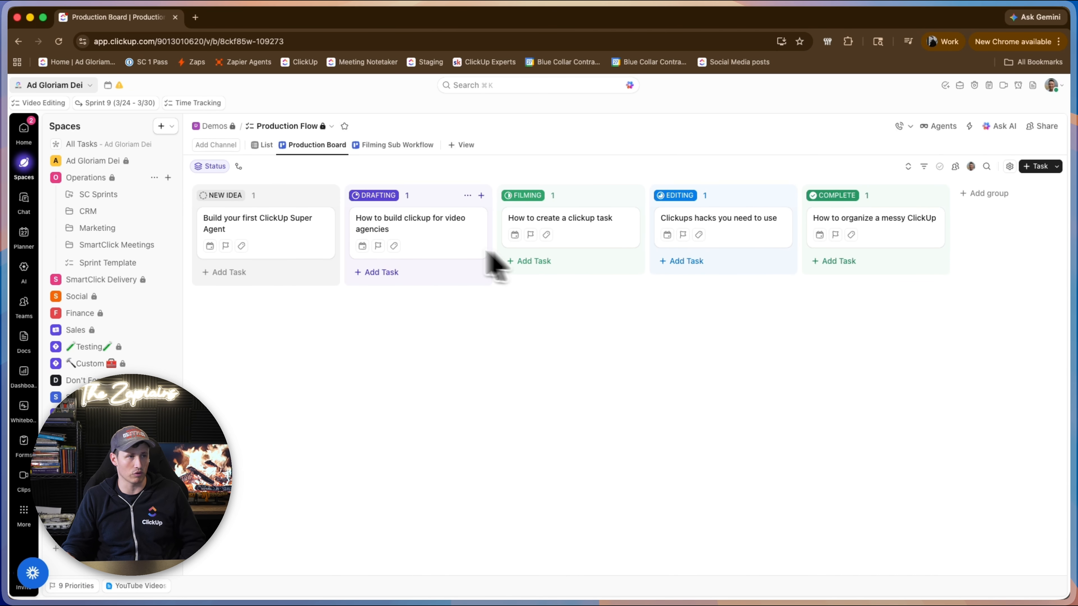
{"action": "left_click", "coordinate": [374, 146]}
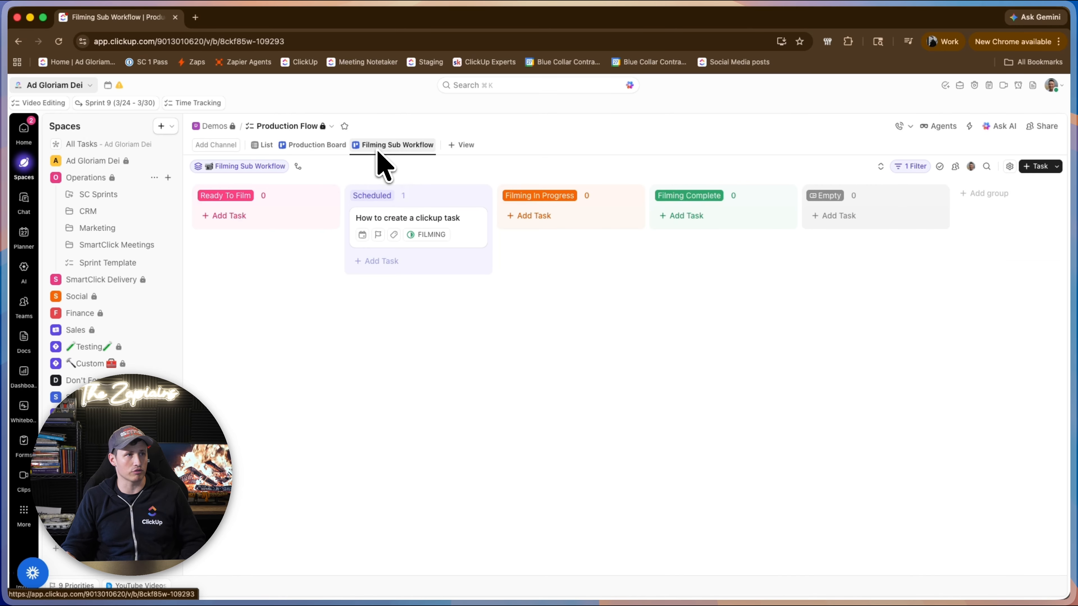
{"action": "left_click_drag", "start_coordinate": [404, 216], "coordinate": [507, 251]}
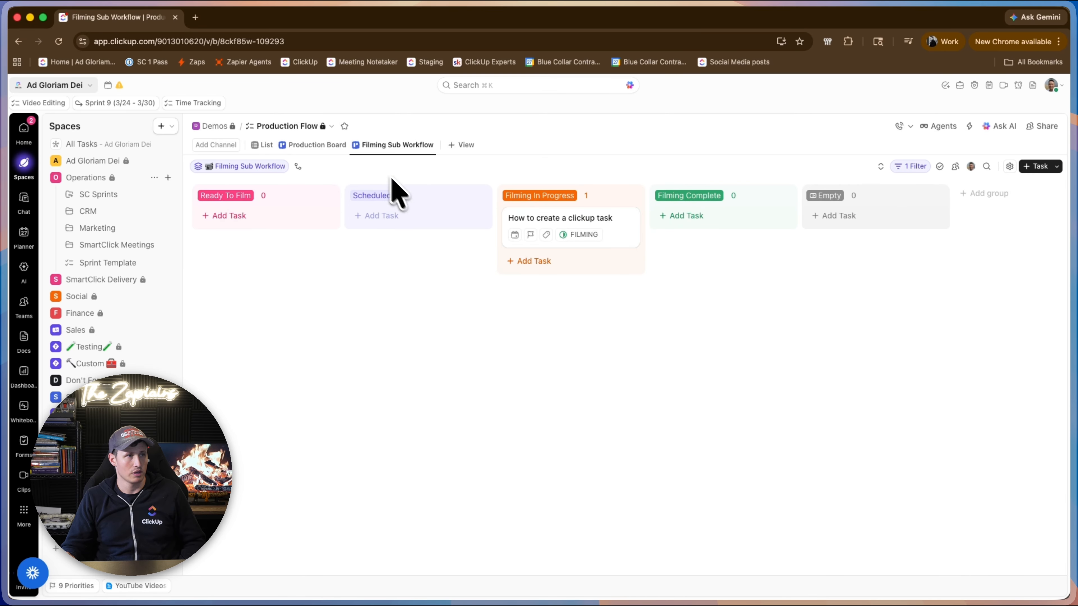
Customize the Production Board so its task cards show the Filming Sub Workflow custom field.
{"action": "left_click", "coordinate": [312, 145]}
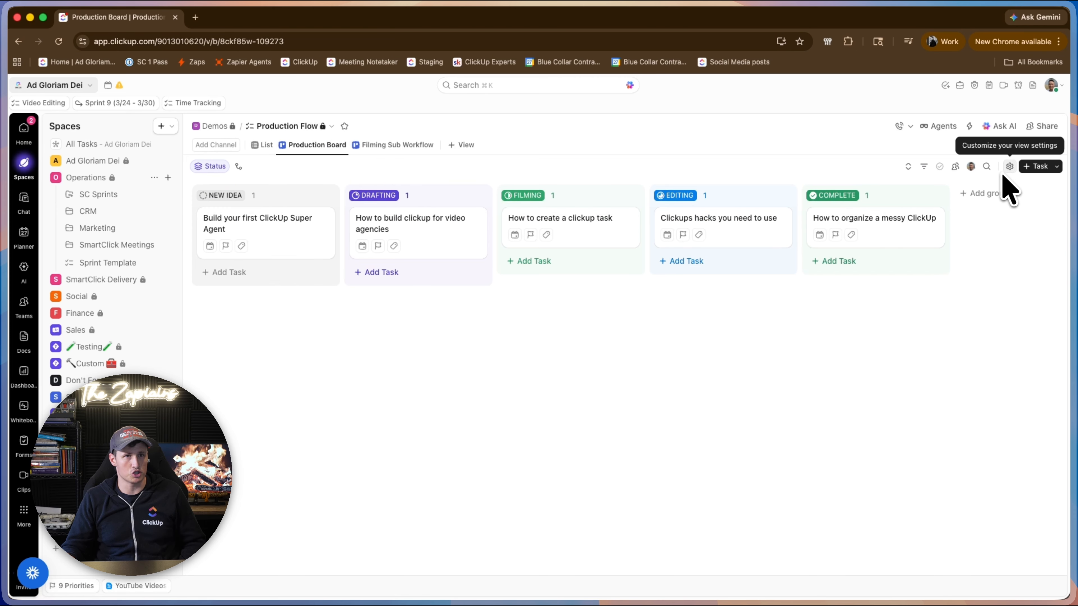
{"action": "left_click", "coordinate": [1010, 166]}
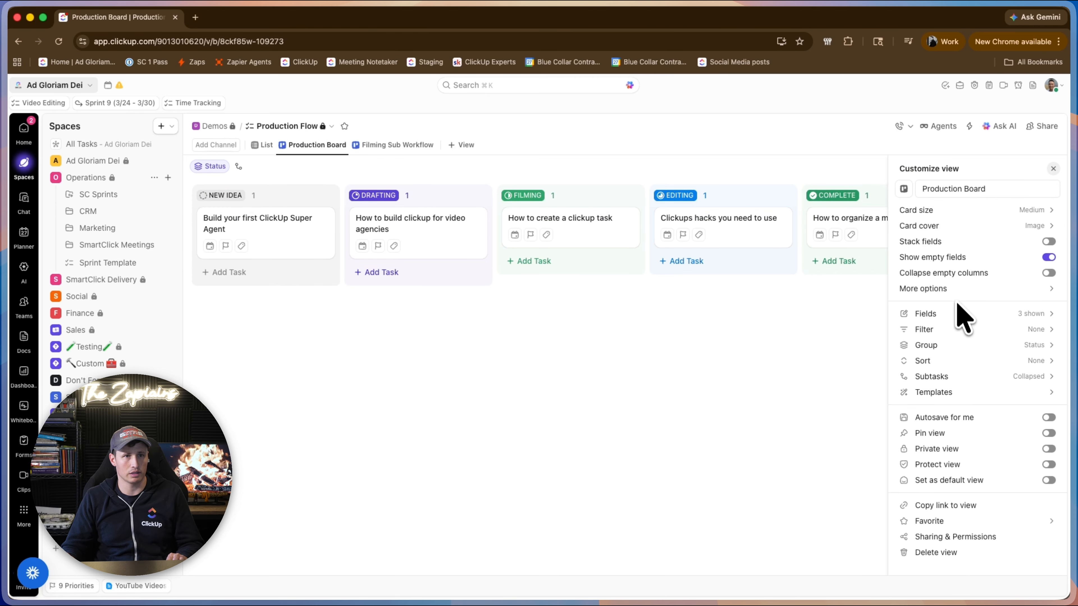
{"action": "left_click", "coordinate": [958, 313]}
{"action": "scroll", "coordinate": [980, 373], "scroll_direction": "down", "scroll_amount": 4}
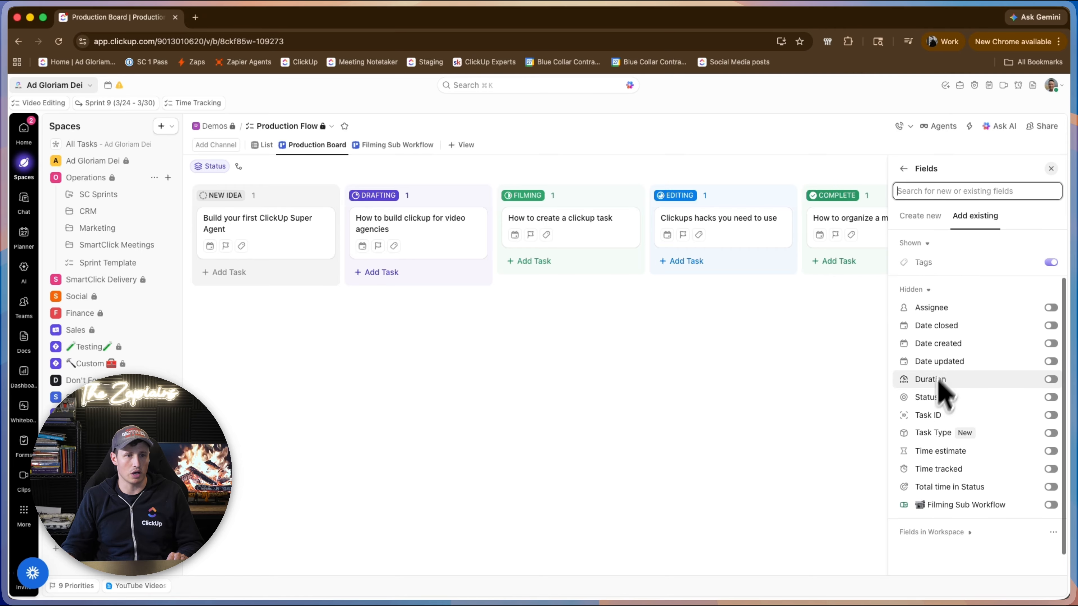
{"action": "left_click", "coordinate": [1048, 482]}
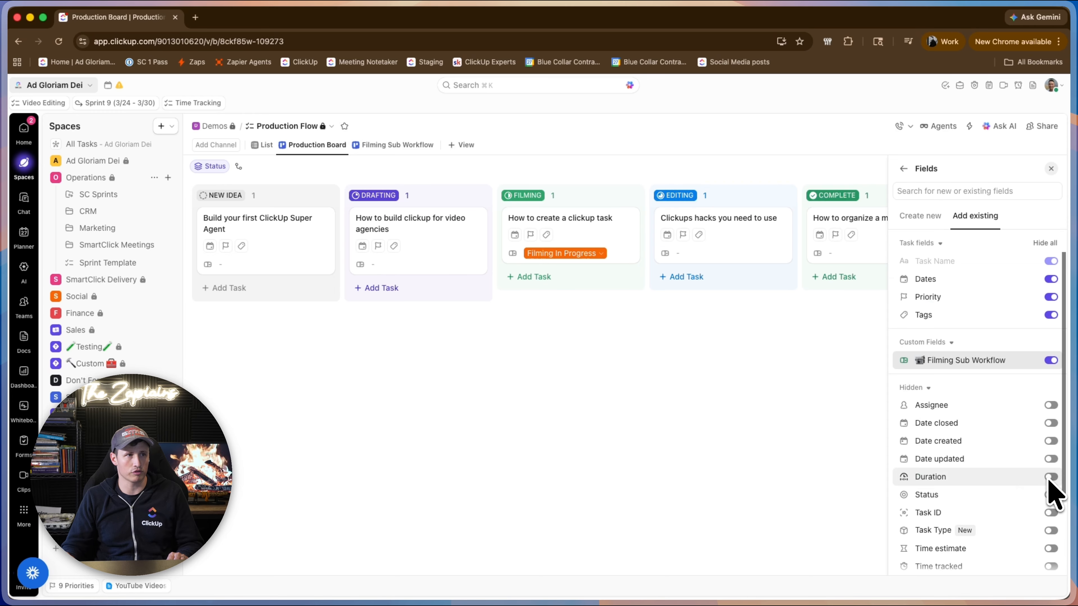
{"action": "left_click", "coordinate": [835, 441]}
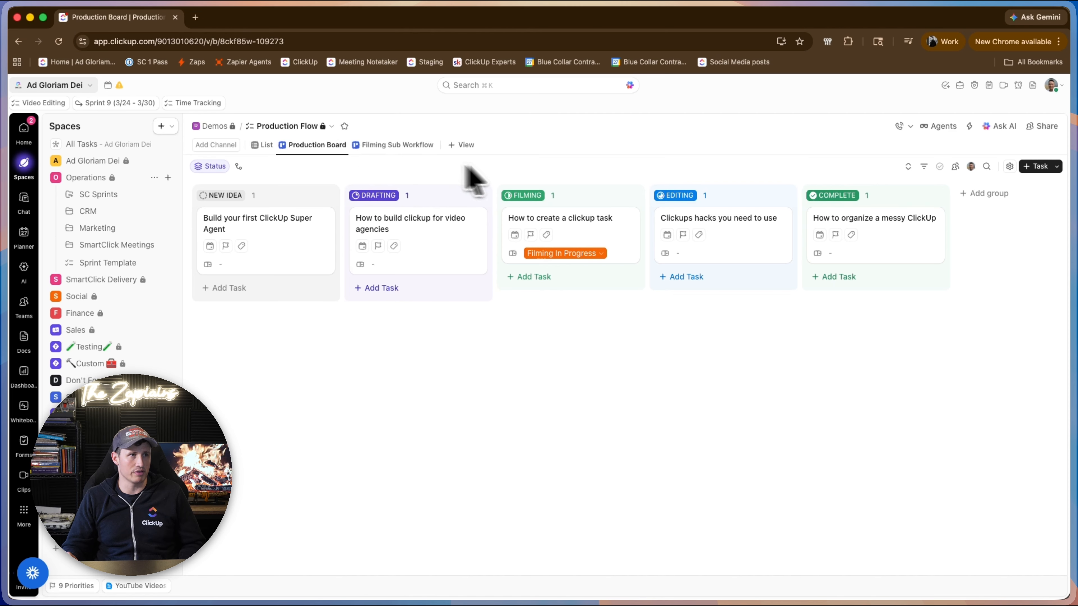
Move "How to create a clickup task" to Filming Complete in the Filming Sub Workflow view and check its card on the Production Board.
{"action": "left_click", "coordinate": [416, 151]}
{"action": "left_click_drag", "start_coordinate": [530, 265], "coordinate": [700, 251]}
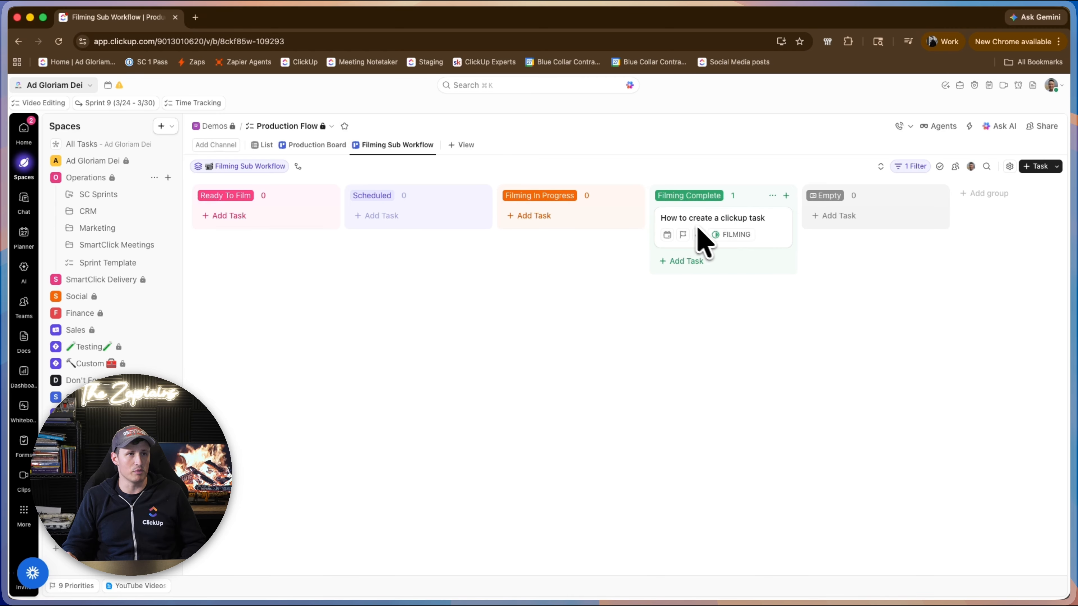
{"action": "left_click", "coordinate": [321, 146]}
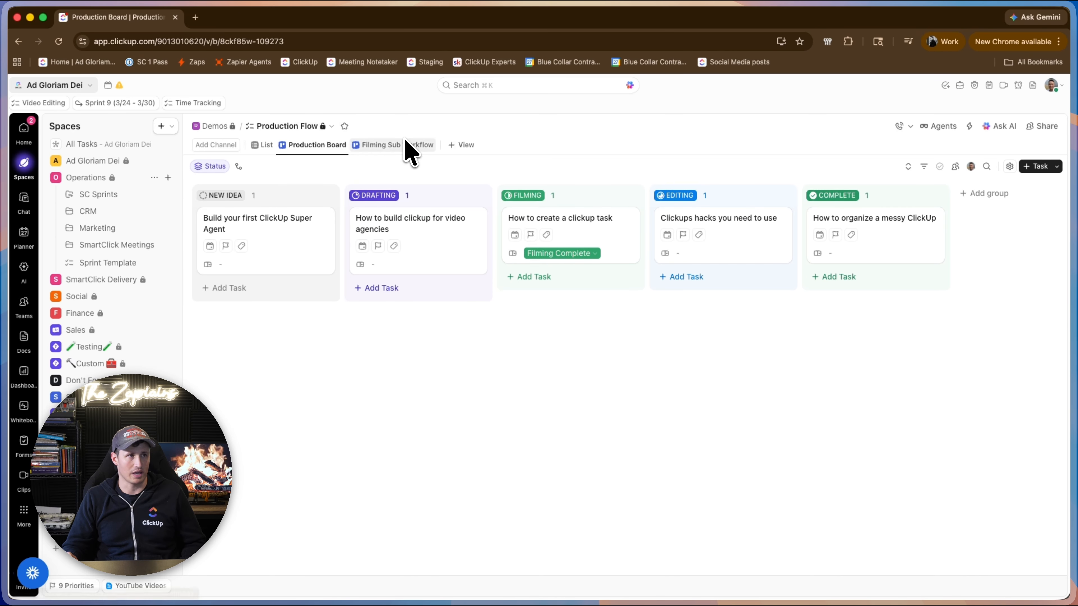
Move "How to create a clickup task" back to Scheduled in the Filming Sub Workflow view, and return to the Production Board.
{"action": "left_click", "coordinate": [404, 145]}
{"action": "left_click_drag", "start_coordinate": [674, 241], "coordinate": [356, 244]}
{"action": "left_click", "coordinate": [326, 146]}
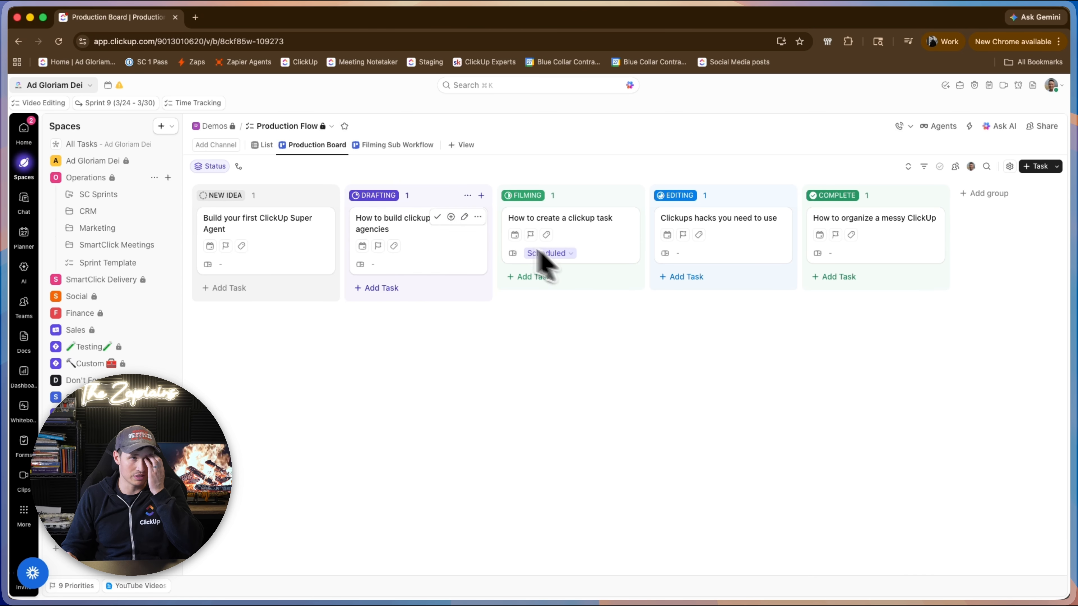
Move "How to create a clickup task" to Ready To Film in the Filming Sub Workflow view and reopen the Production Board.
{"action": "left_click", "coordinate": [390, 129]}
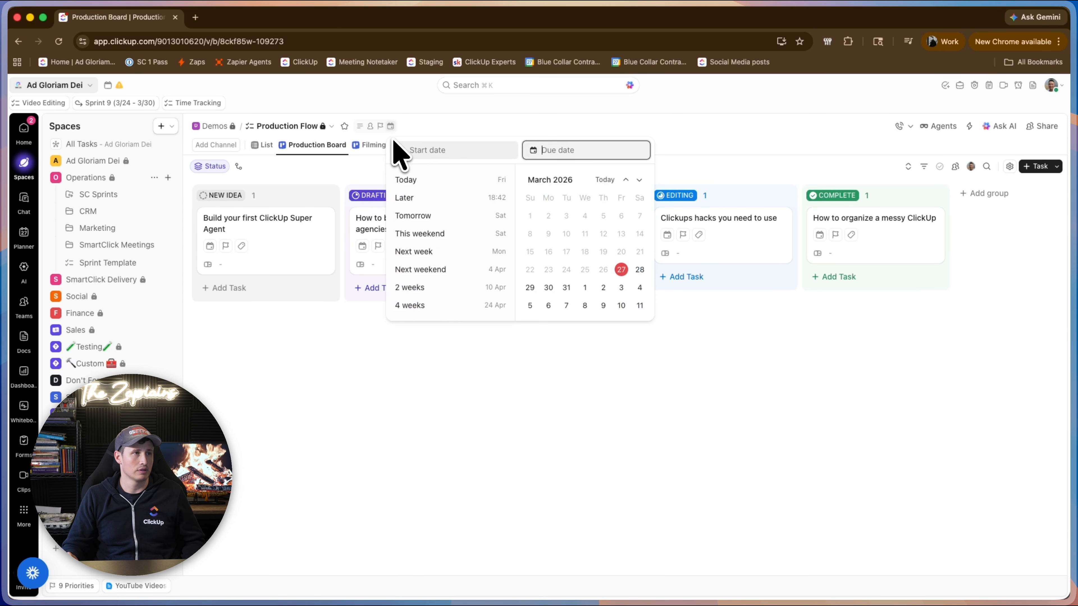
{"action": "left_click", "coordinate": [376, 148]}
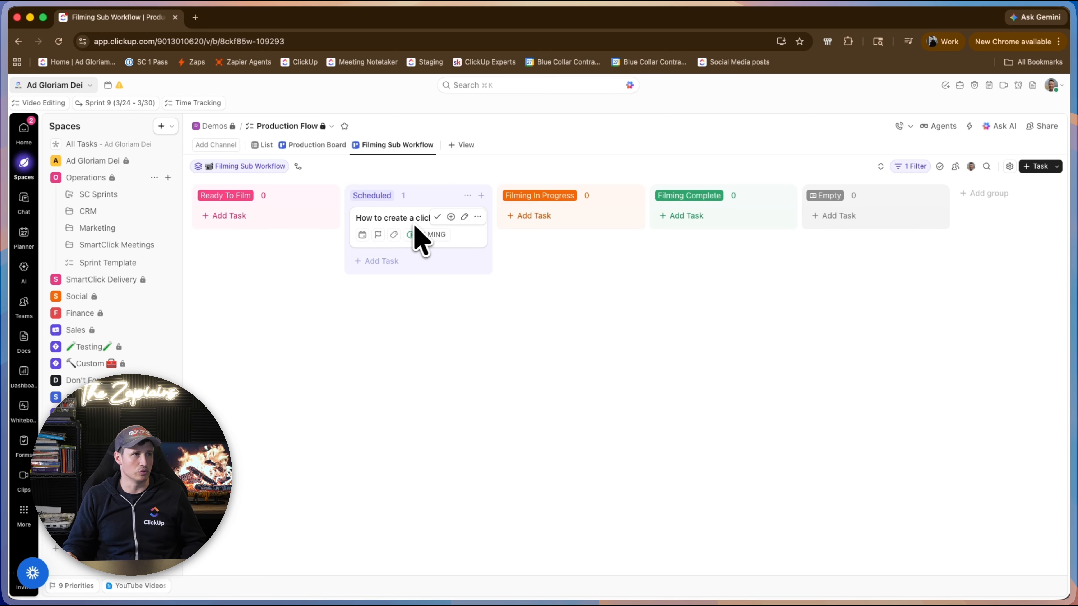
{"action": "left_click_drag", "start_coordinate": [415, 226], "coordinate": [265, 252]}
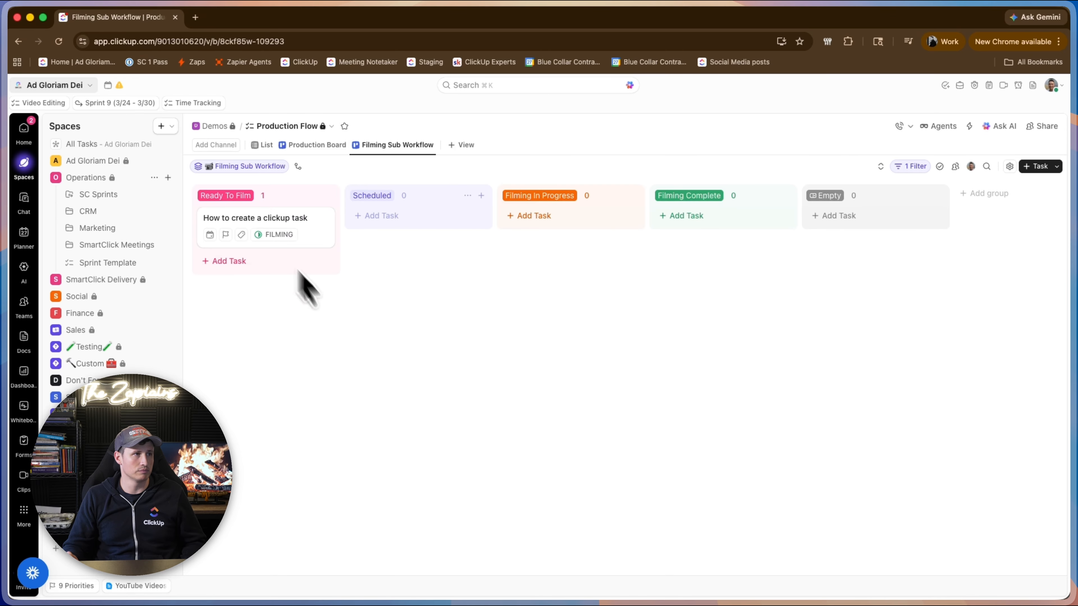
{"action": "left_click", "coordinate": [319, 147]}
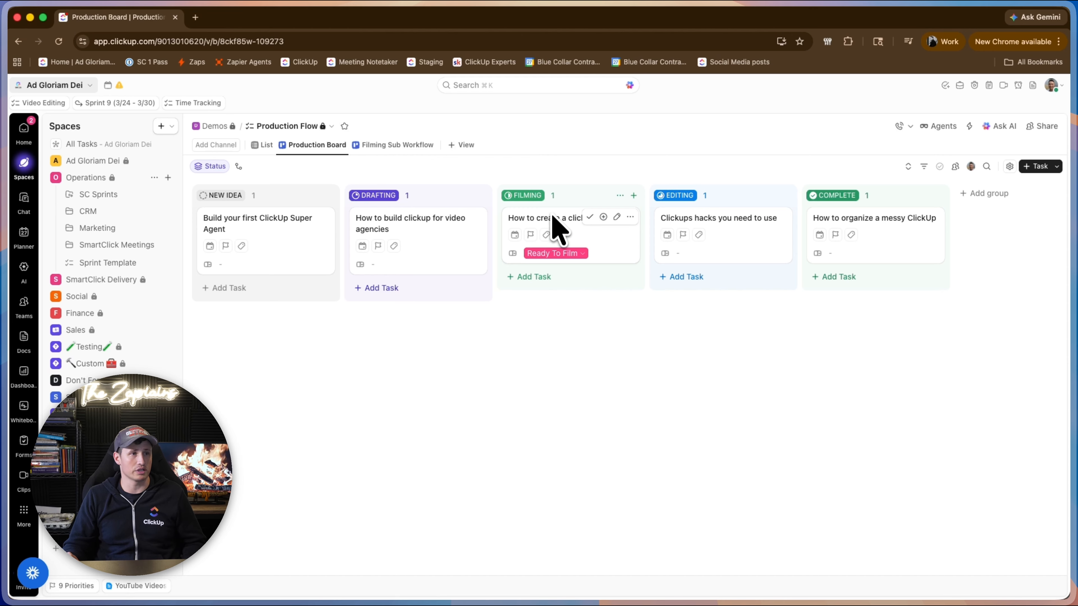
Set Filming Sub Workflow to Filming In Progress on the "How to create a clickup task" card and compare both board views.
{"action": "left_click", "coordinate": [552, 255]}
{"action": "left_click", "coordinate": [571, 340]}
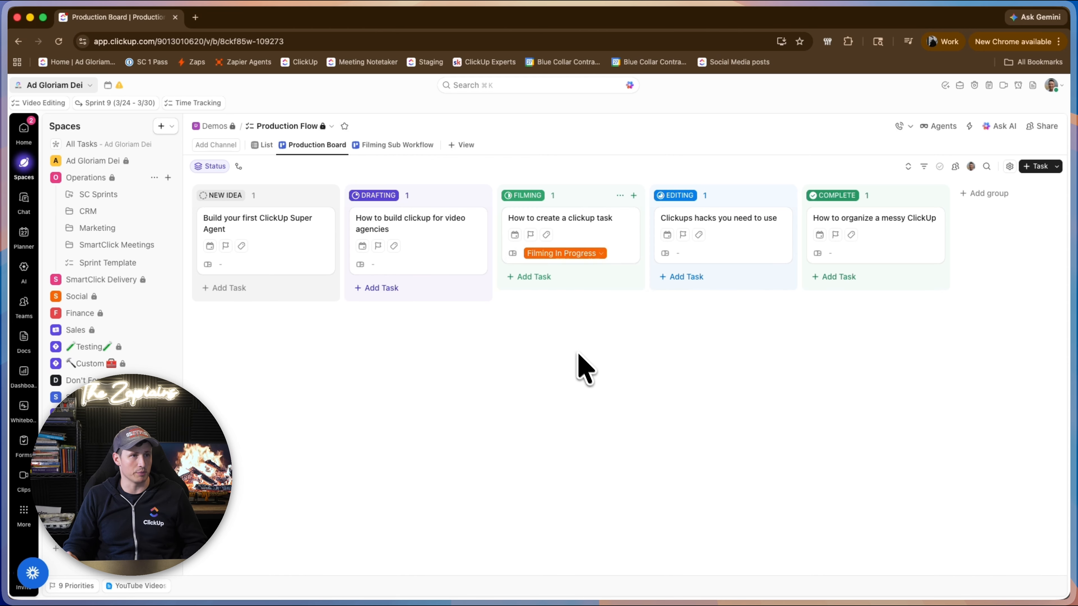
{"action": "left_click", "coordinate": [398, 147]}
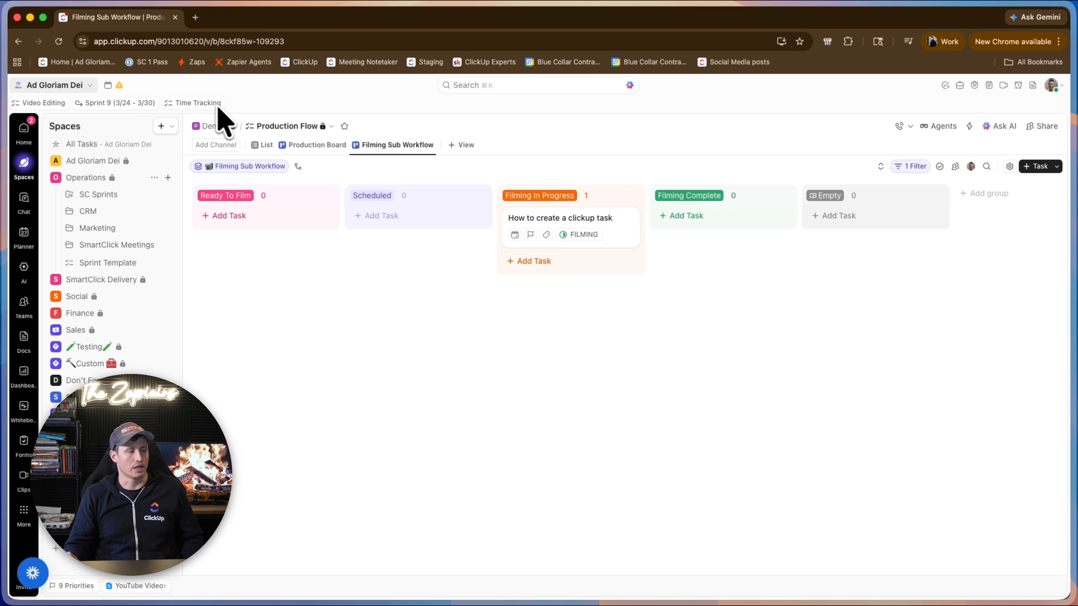
{"action": "left_click", "coordinate": [327, 147]}
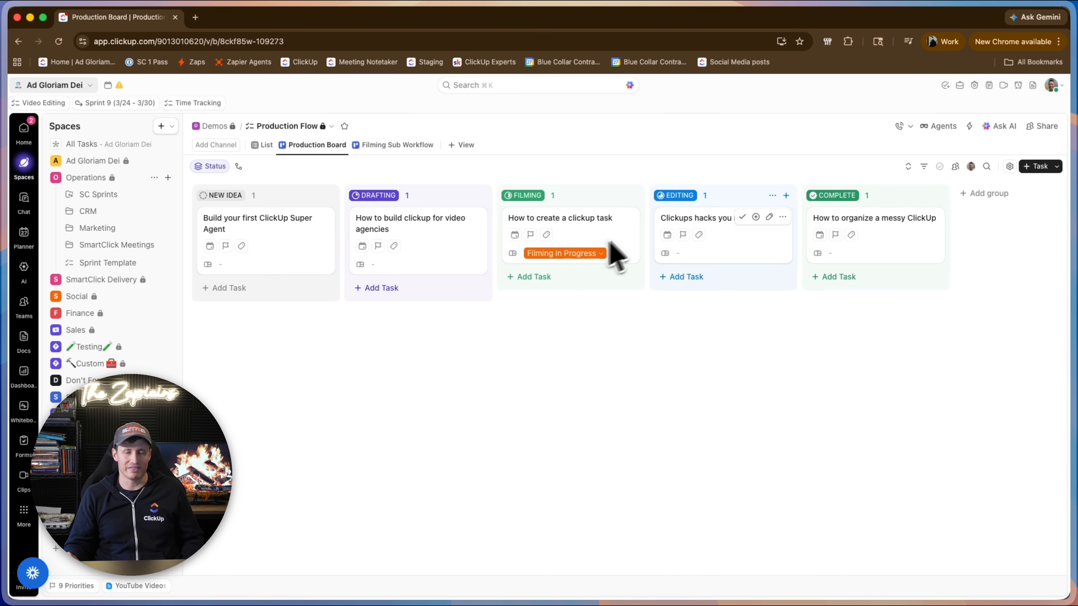
Move "How to build clickup for video agencies" from Drafting to Filming and set its Filming Sub Workflow field to Ready To Film.
{"action": "left_click", "coordinate": [415, 266]}
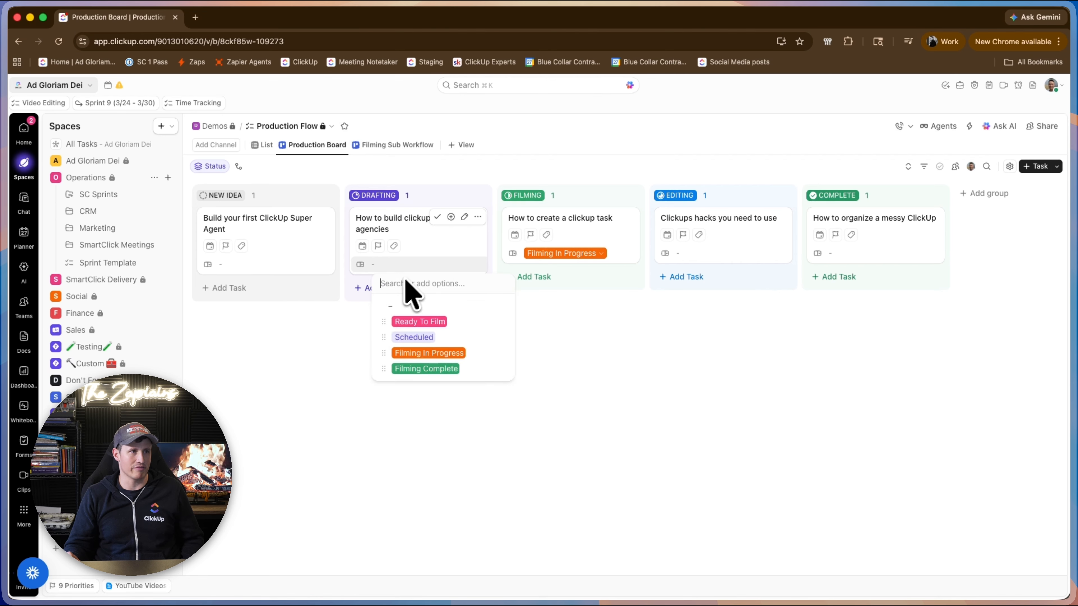
{"action": "left_click", "coordinate": [582, 365]}
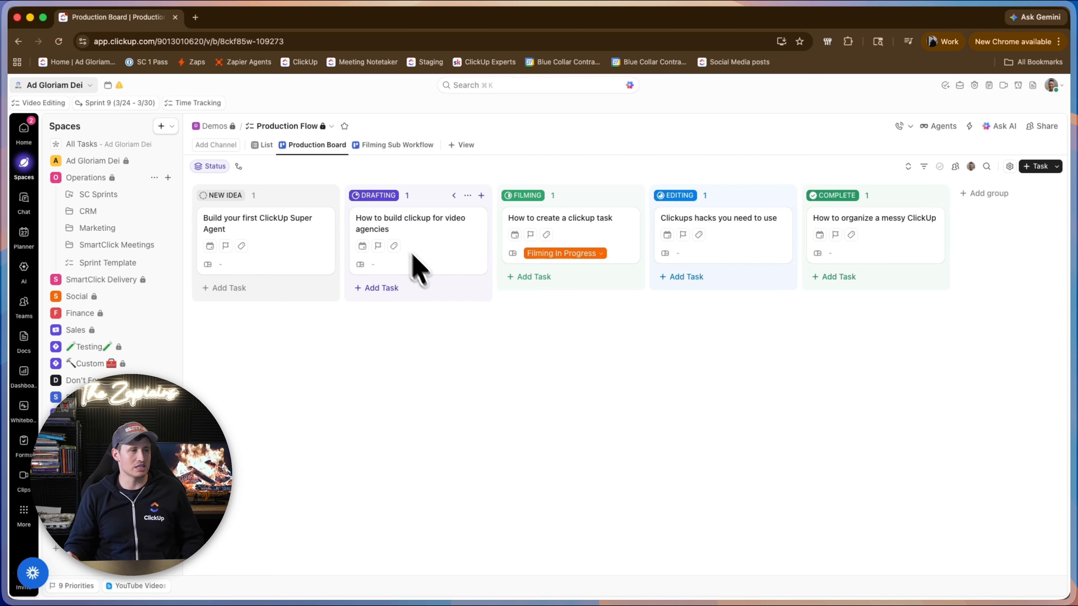
{"action": "left_click_drag", "start_coordinate": [374, 248], "coordinate": [526, 252]}
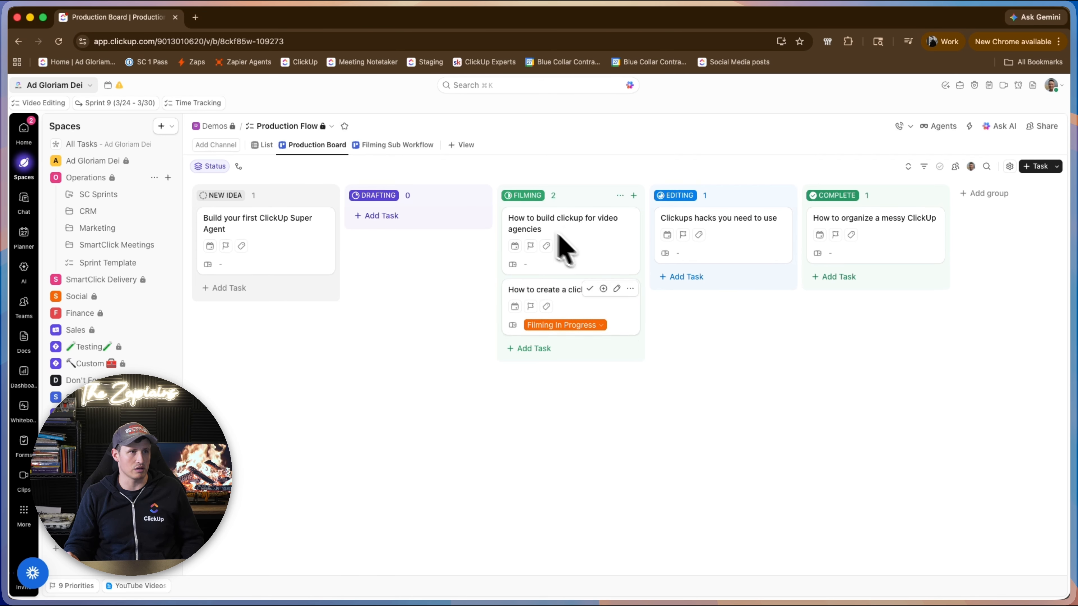
{"action": "left_click", "coordinate": [556, 267]}
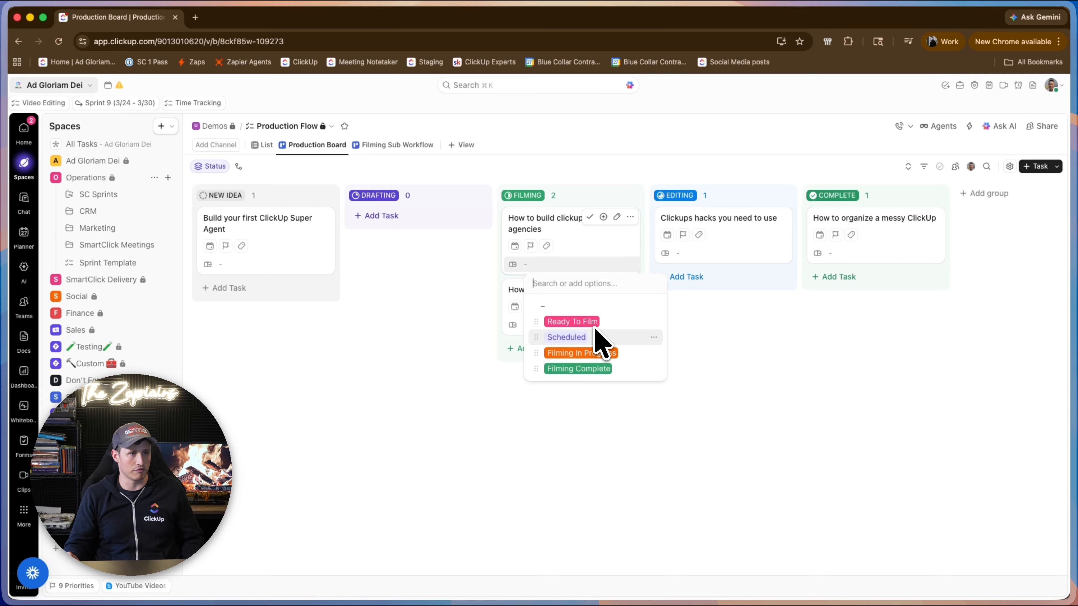
{"action": "left_click", "coordinate": [572, 322]}
{"action": "left_click", "coordinate": [397, 146]}
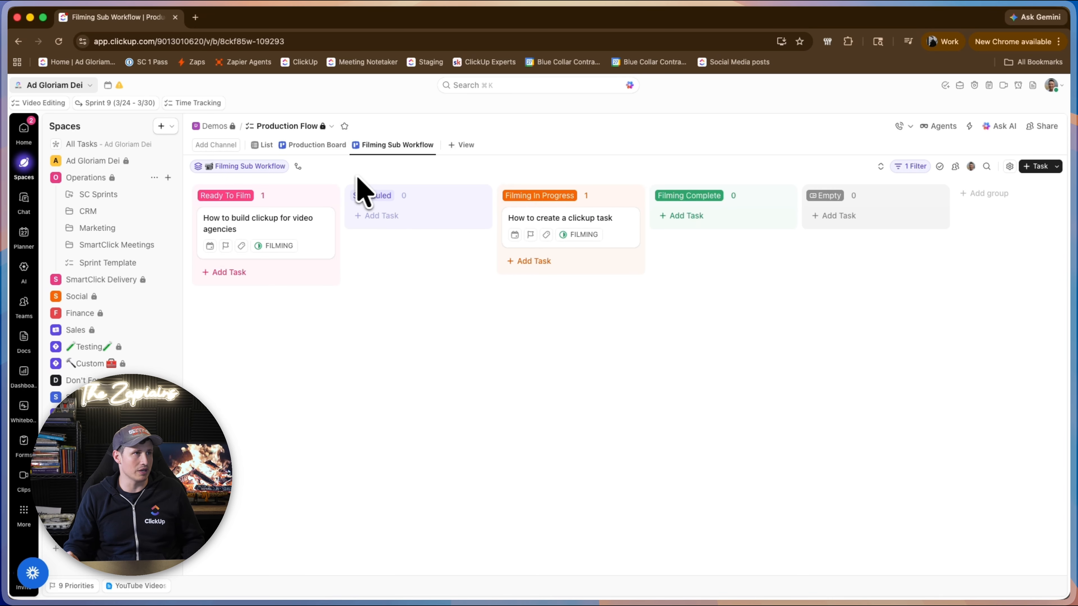
Review the Production Board, List and Filming Sub Workflow views, and inspect the "How to build clickup for video agencies" task details.
{"action": "left_click", "coordinate": [299, 146]}
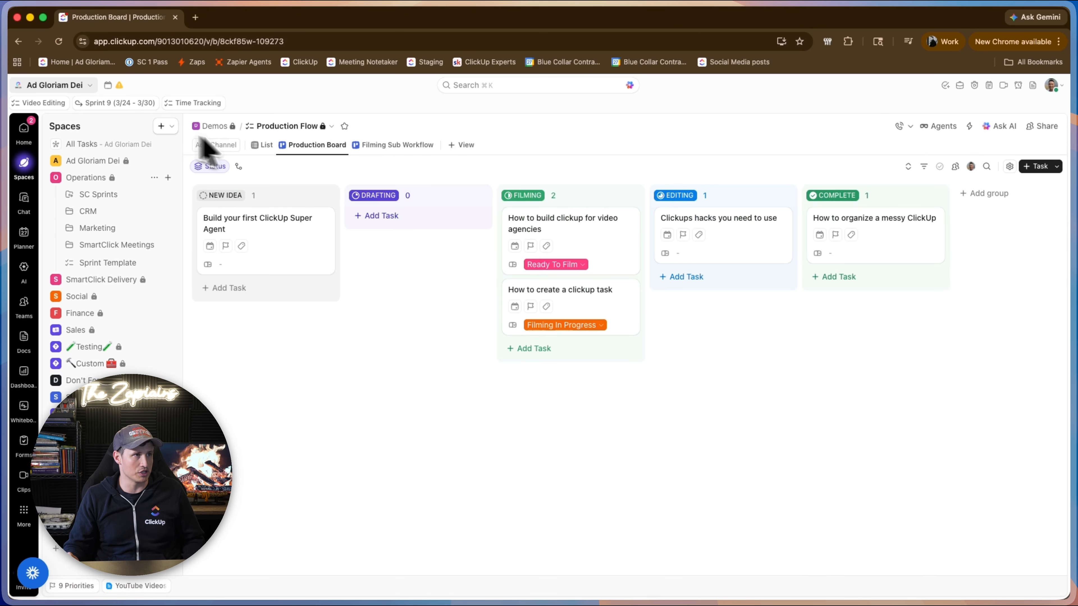
{"action": "left_click", "coordinate": [269, 149]}
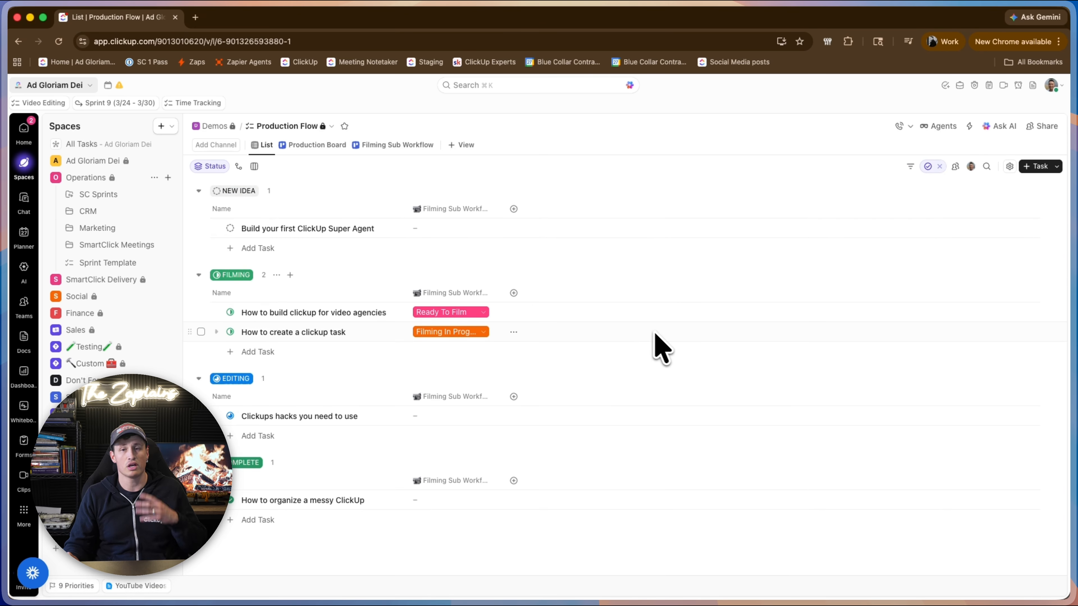
{"action": "left_click", "coordinate": [384, 145]}
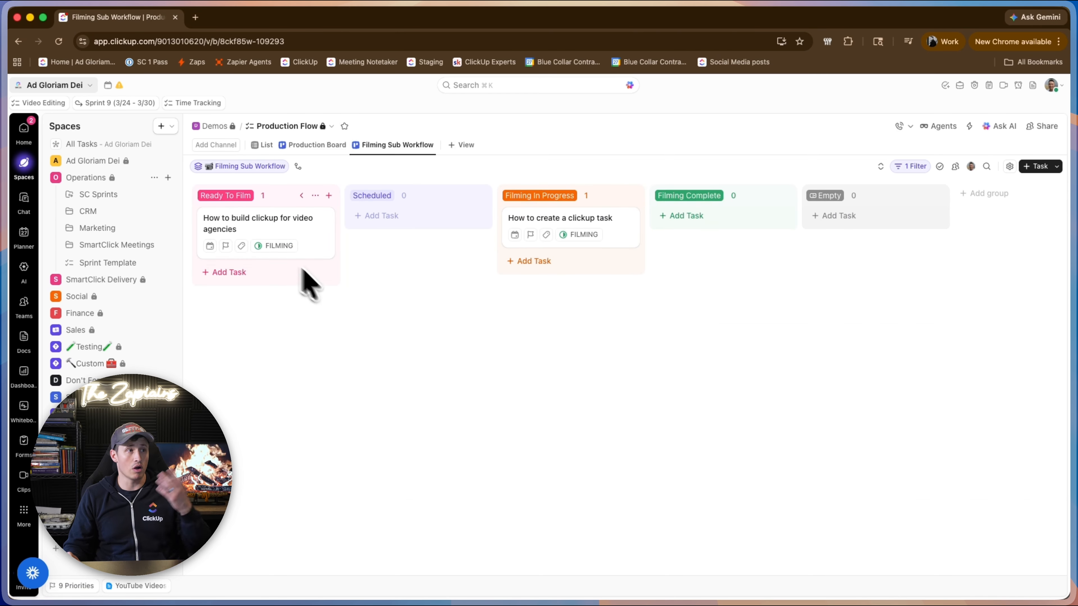
{"action": "left_click", "coordinate": [235, 219]}
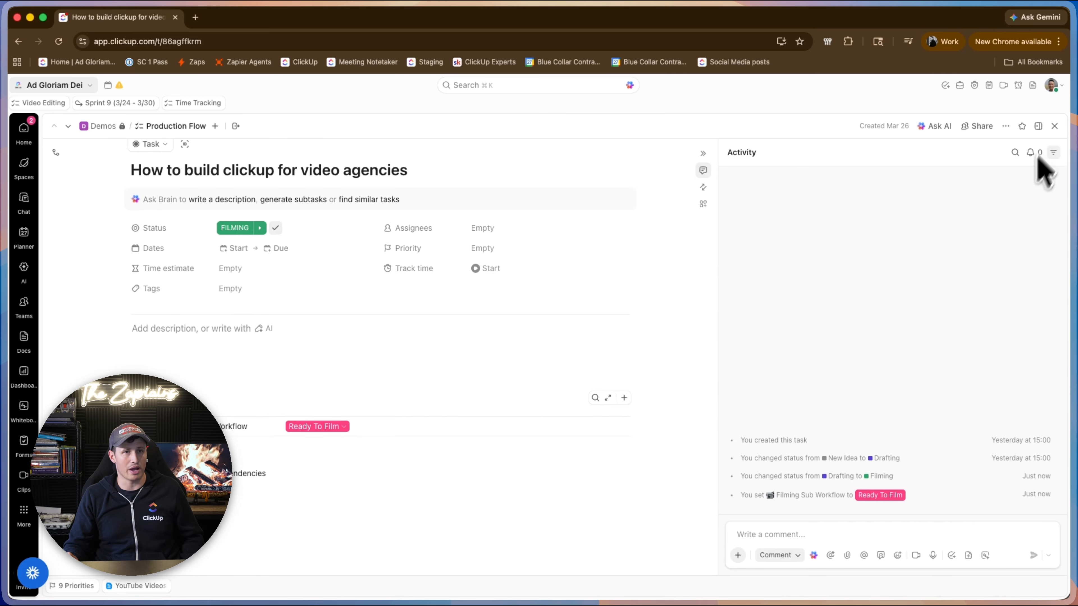
{"action": "left_click", "coordinate": [1055, 126]}
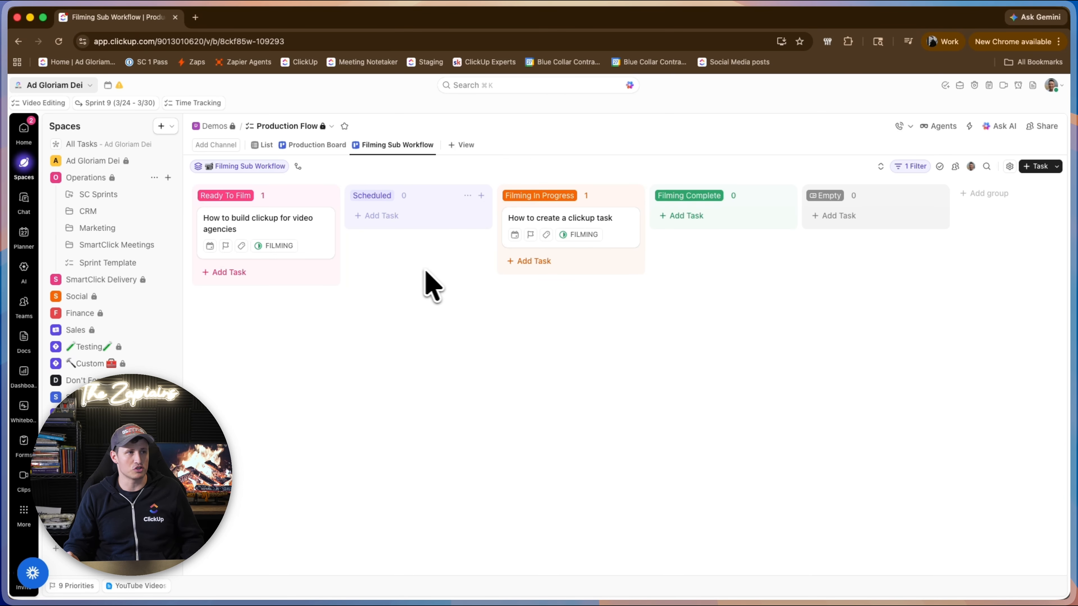
Move both cards on the Filming Sub Workflow board to Filming Complete and open the Production Board.
{"action": "left_click_drag", "start_coordinate": [269, 234], "coordinate": [650, 236]}
{"action": "left_click_drag", "start_coordinate": [533, 231], "coordinate": [681, 260]}
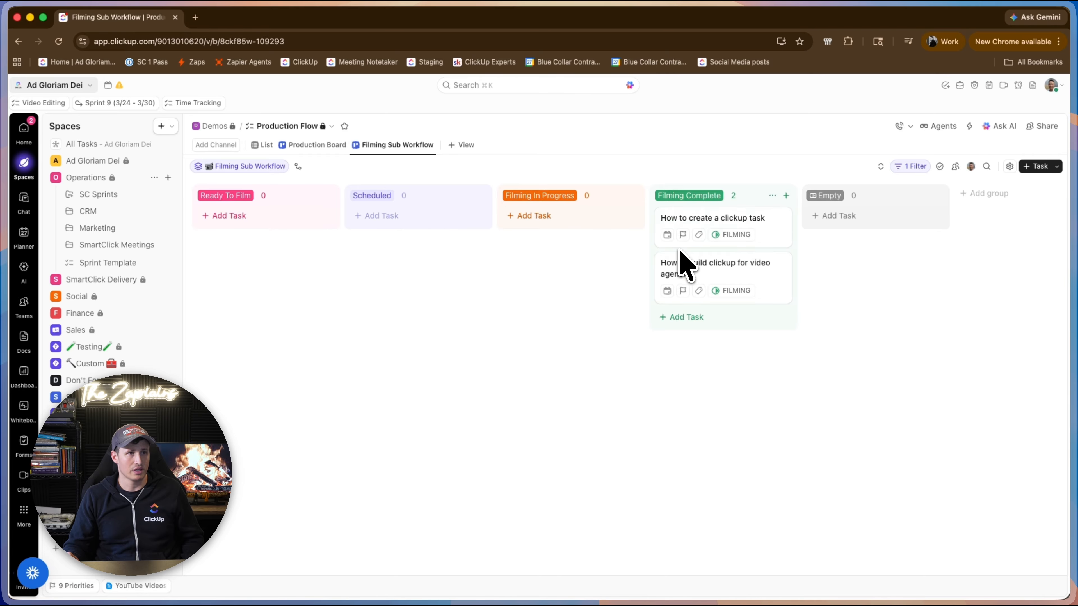
{"action": "left_click", "coordinate": [318, 145]}
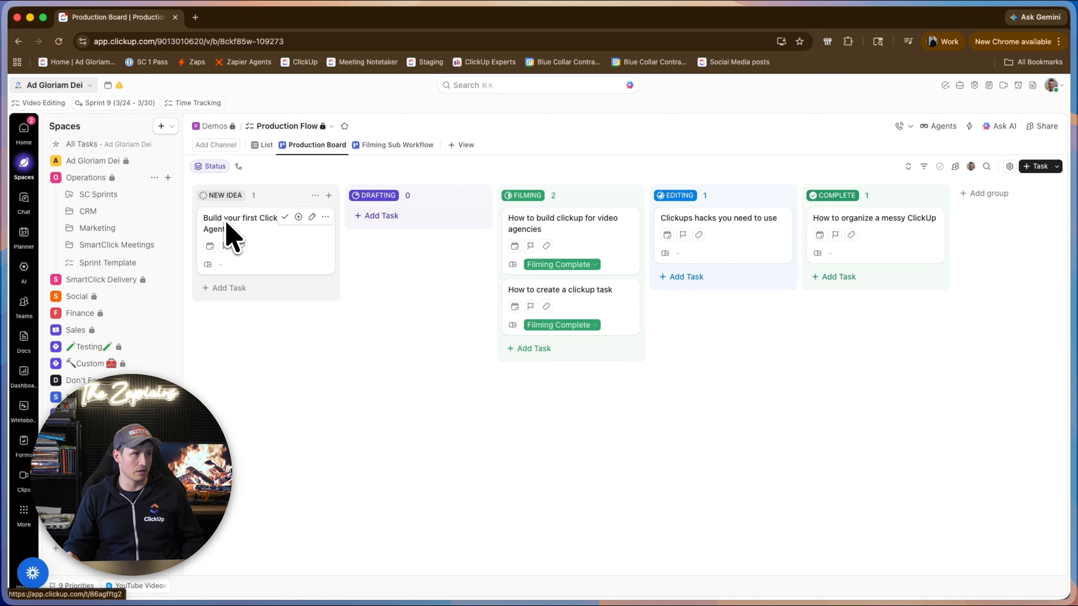
Move "Build your first ClickUp Super Agent" to Filming, set its Filming Sub Workflow to Ready To Film, and open the Filming Sub Workflow view.
{"action": "left_click_drag", "start_coordinate": [226, 225], "coordinate": [527, 283]}
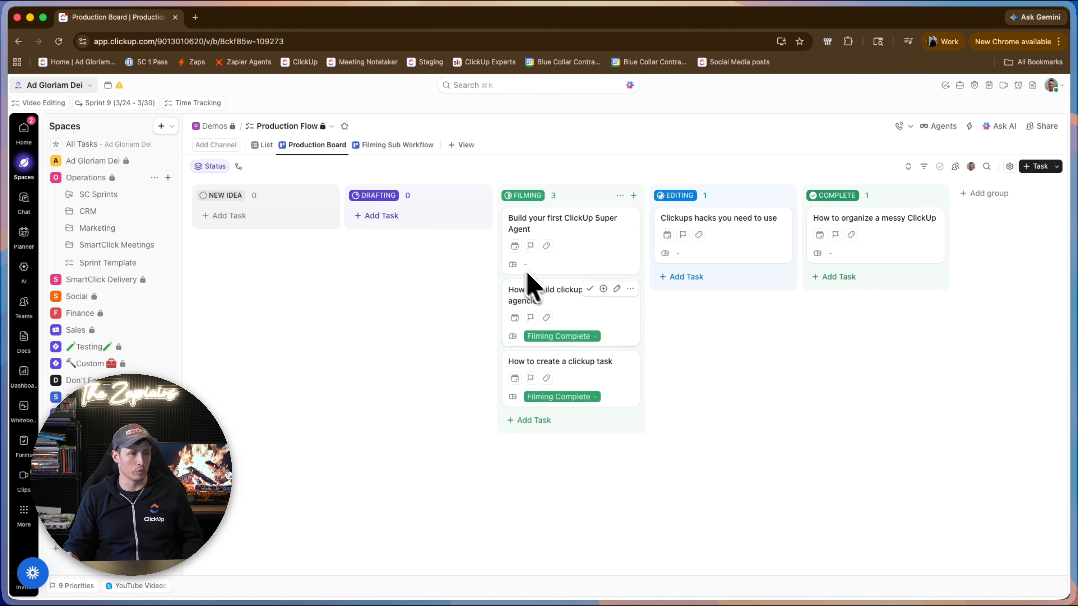
{"action": "left_click", "coordinate": [567, 266]}
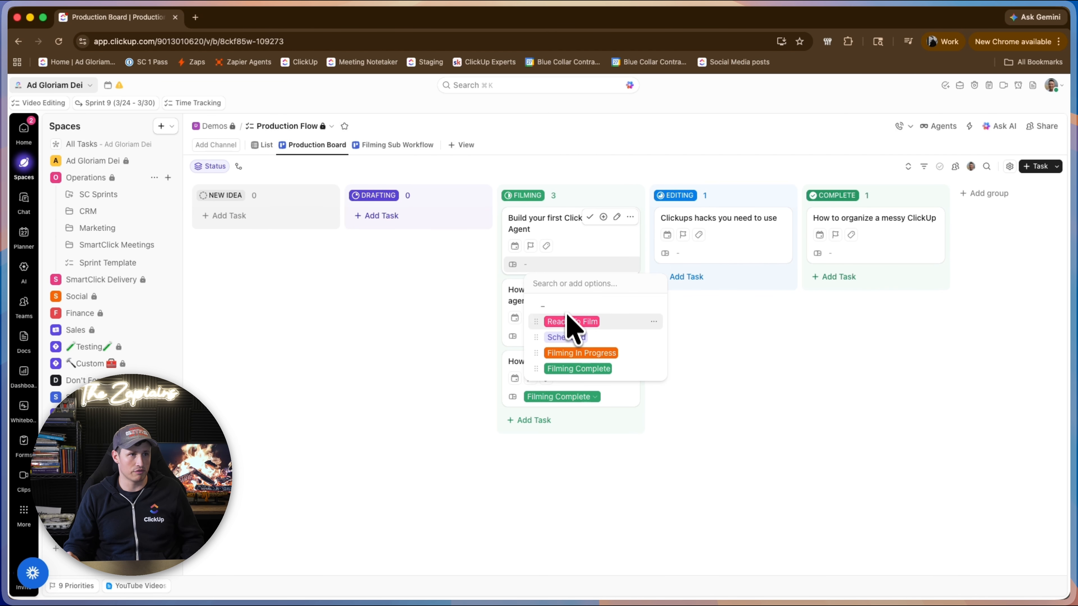
{"action": "left_click", "coordinate": [568, 324]}
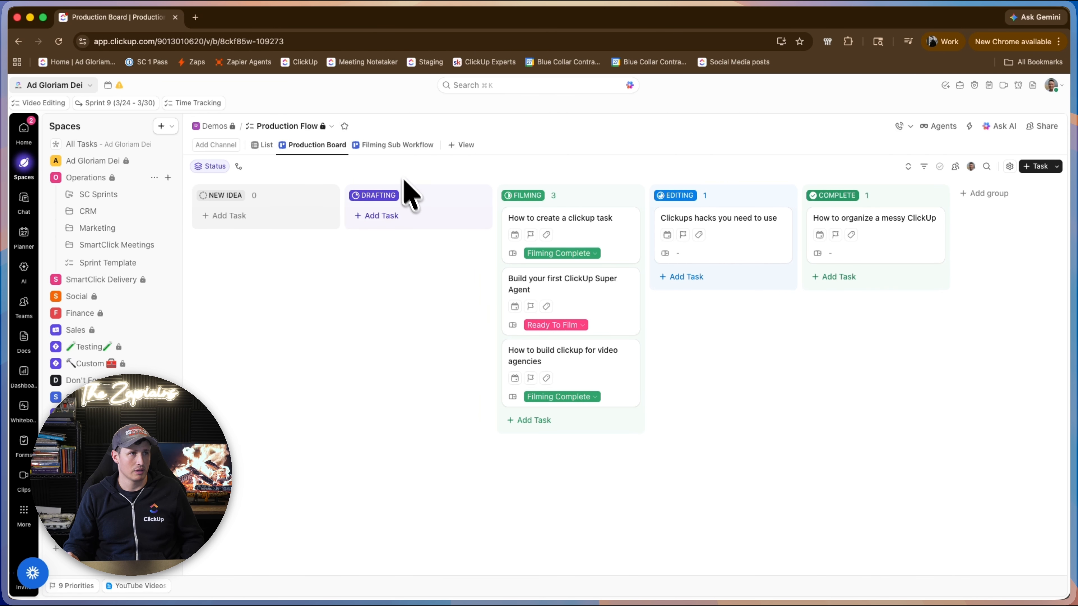
{"action": "left_click", "coordinate": [404, 146]}
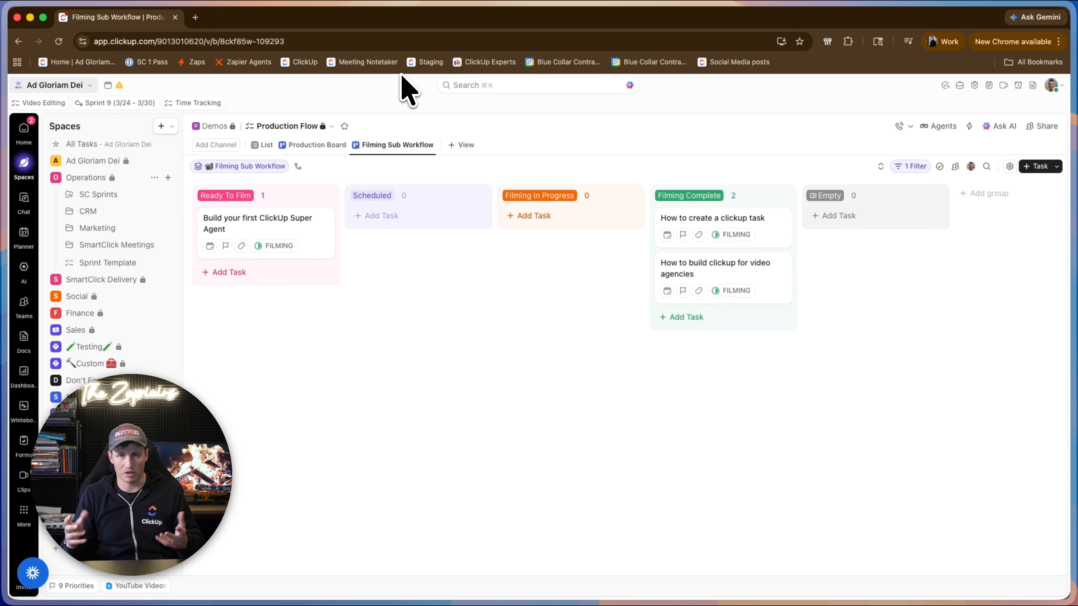
Add a List view named "Filming List" to the Production Flow list.
{"action": "left_click", "coordinate": [461, 147]}
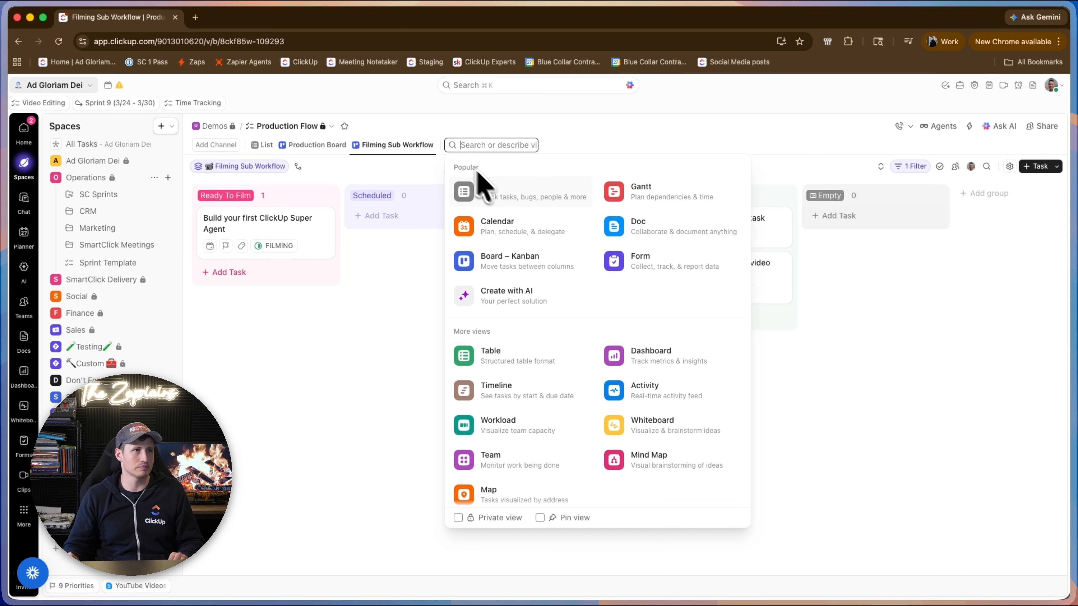
{"action": "left_click", "coordinate": [513, 193]}
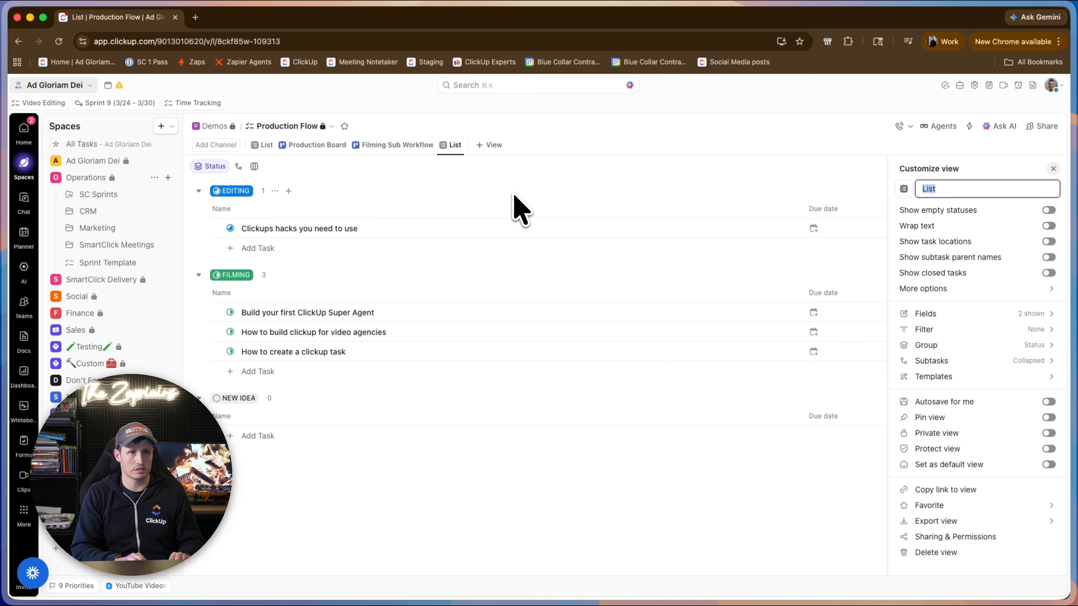
{"action": "type", "text": "Filming Lizt"}
{"action": "key", "text": "BackSpace"}
{"action": "key", "text": "BackSpace"}
{"action": "type", "text": "st"}
{"action": "key", "text": "Return"}
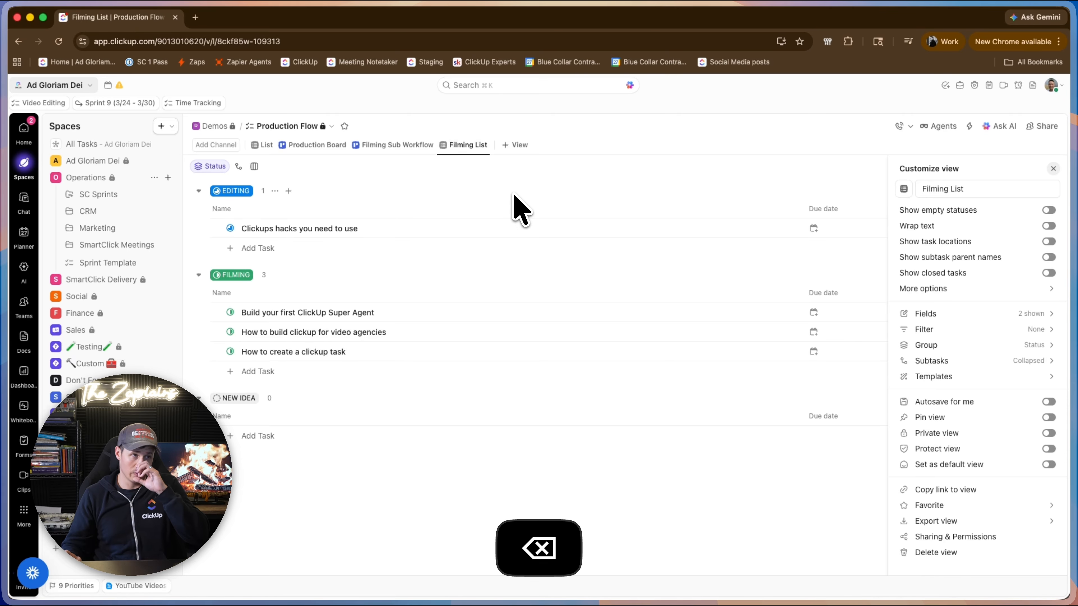
{"action": "left_click", "coordinate": [654, 153]}
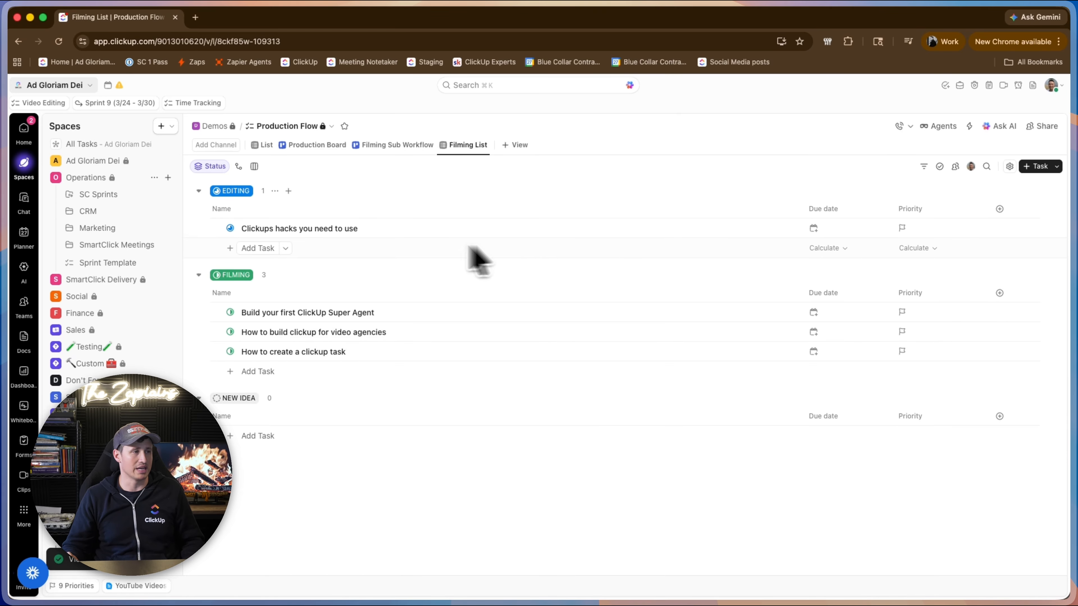
Narrow the Name column in Filming List and group its tasks by Filming Sub Workflow.
{"action": "left_click_drag", "start_coordinate": [802, 212], "coordinate": [489, 214]}
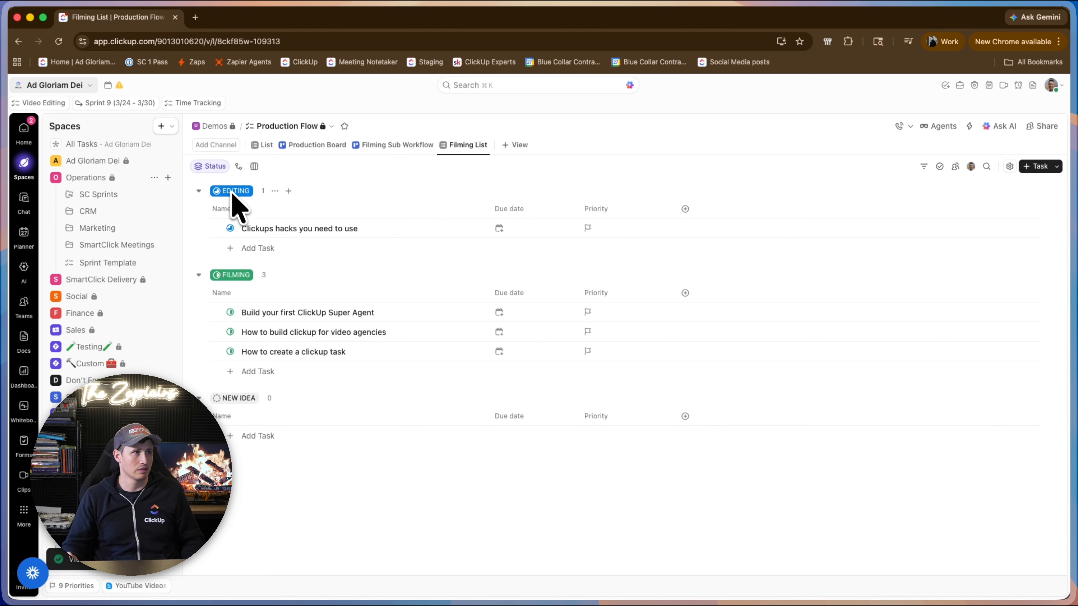
{"action": "left_click", "coordinate": [229, 169]}
{"action": "left_click", "coordinate": [229, 169]}
{"action": "left_click", "coordinate": [227, 166]}
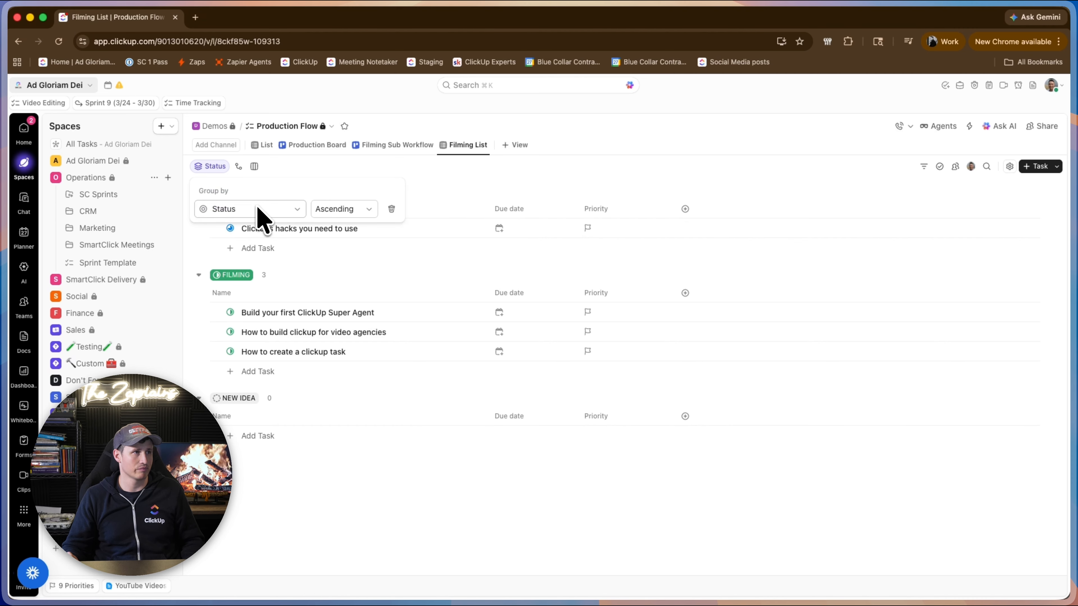
{"action": "left_click", "coordinate": [257, 209]}
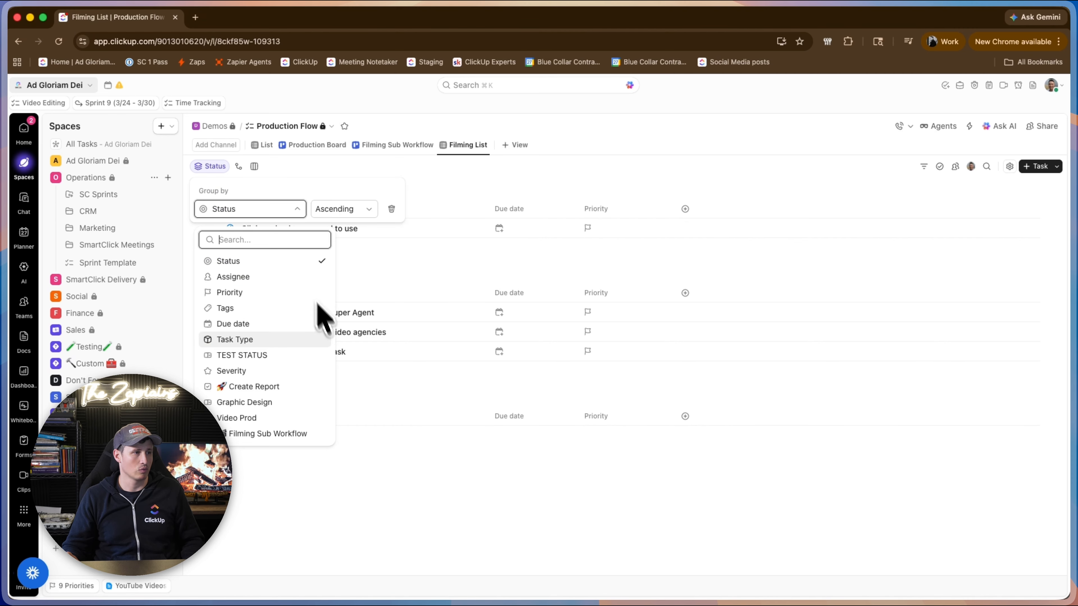
{"action": "left_click", "coordinate": [302, 434]}
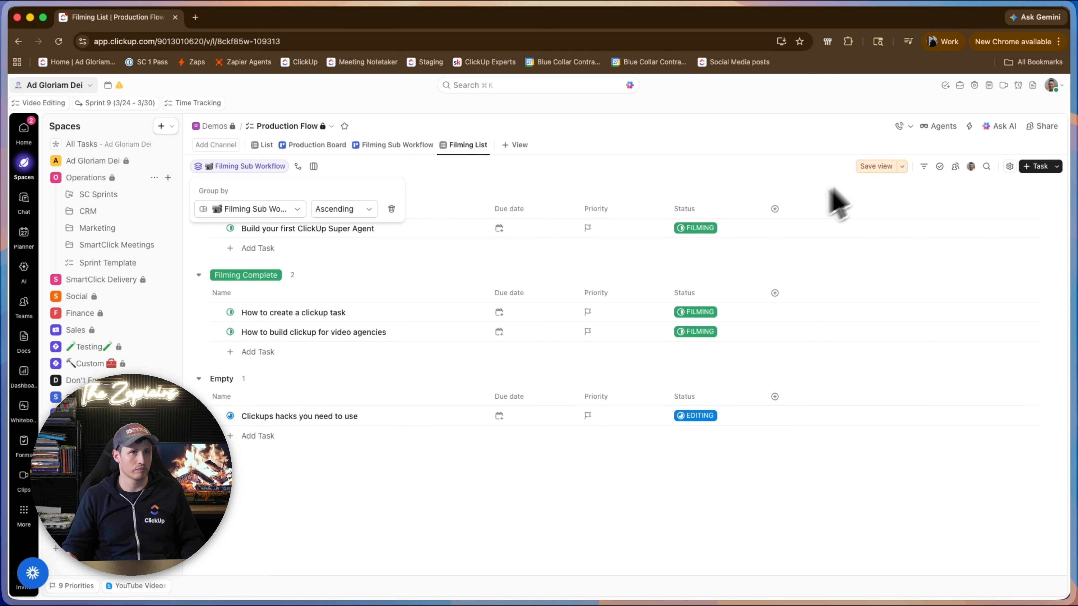
Filter Filming List to tasks whose Filming Sub Workflow is set, and move the Status column ahead of Due date.
{"action": "left_click", "coordinate": [924, 166]}
{"action": "type", "text": "fill"}
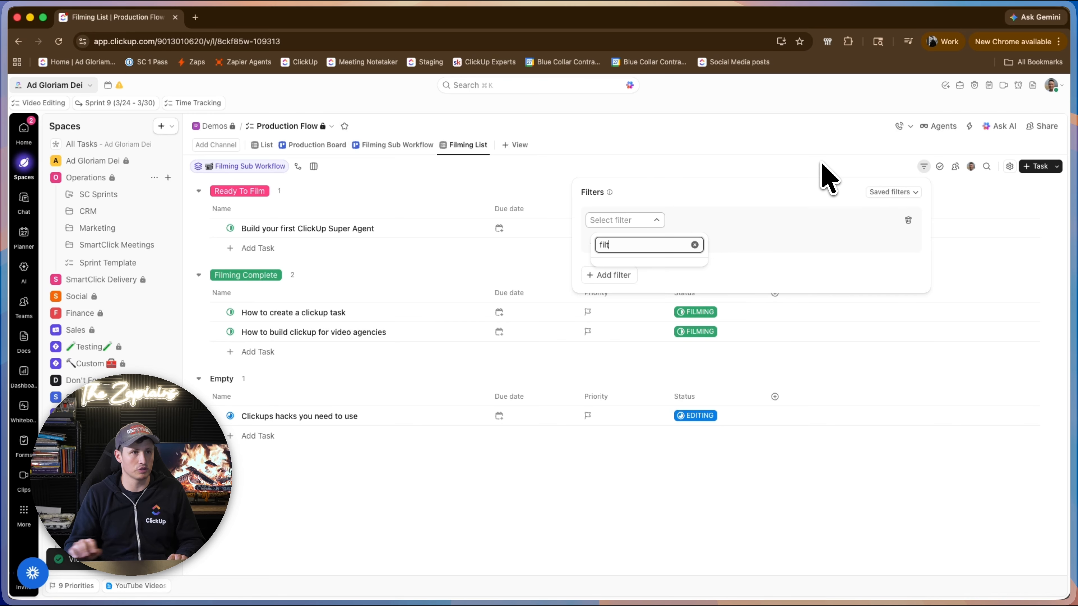
{"action": "key", "text": "BackSpace"}
{"action": "left_click", "coordinate": [679, 268]}
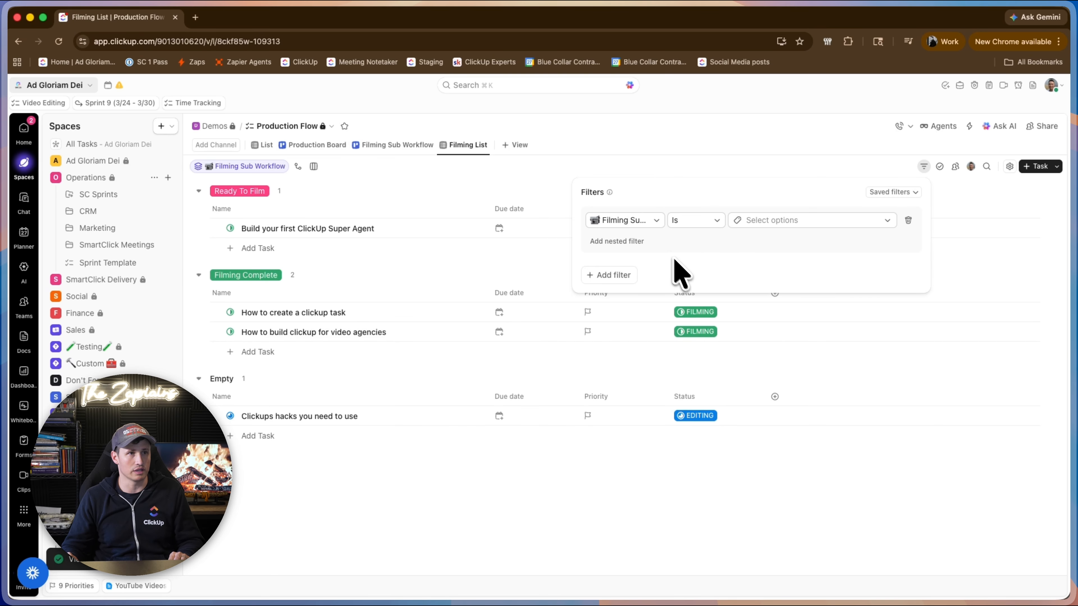
{"action": "left_click", "coordinate": [715, 221]}
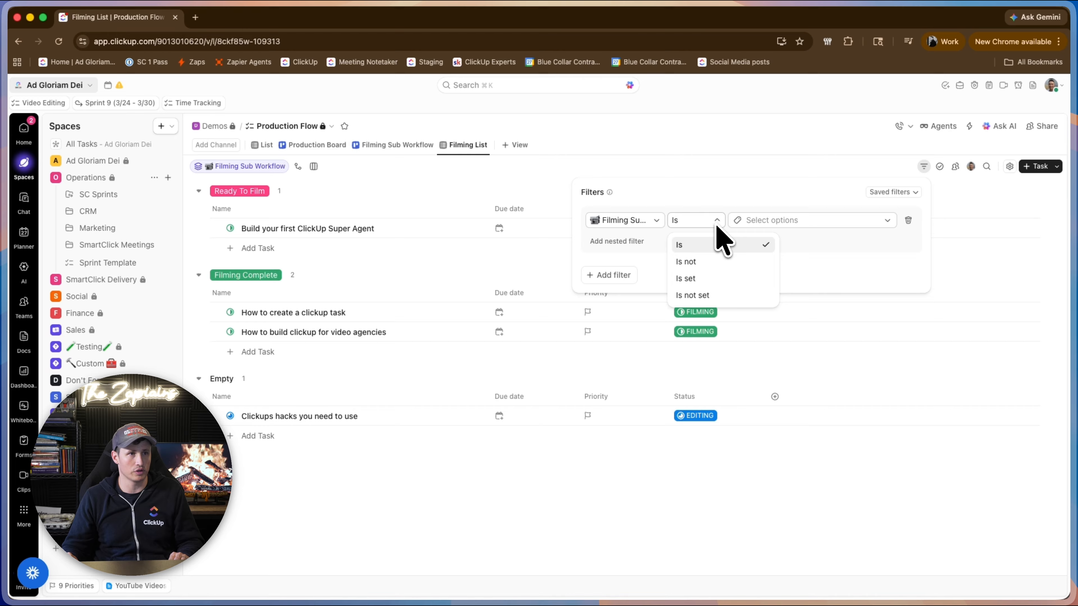
{"action": "left_click", "coordinate": [735, 276]}
{"action": "key", "text": "Escape"}
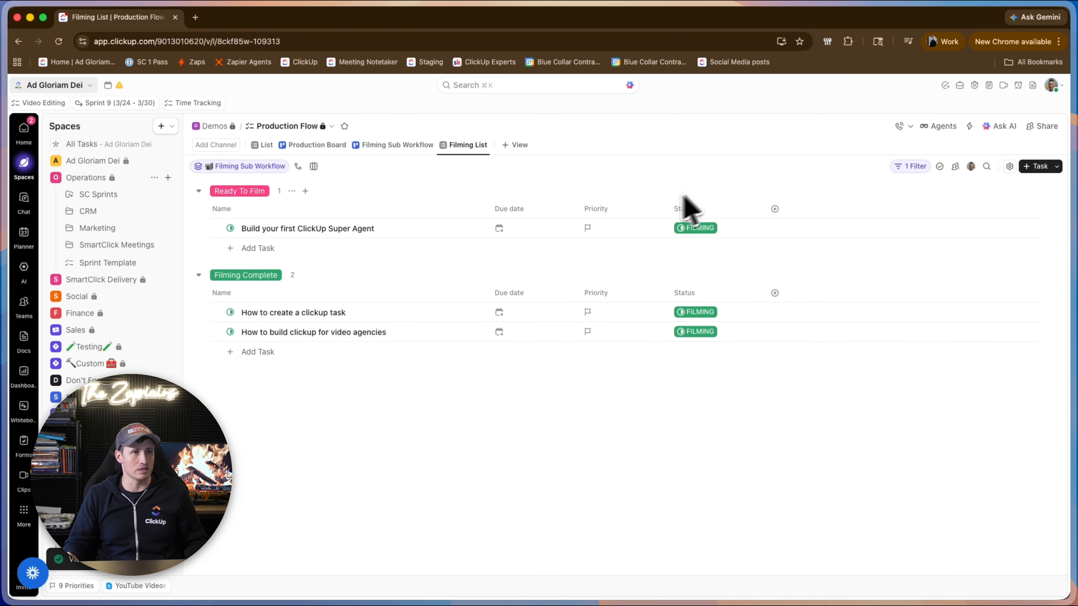
{"action": "left_click_drag", "start_coordinate": [715, 217], "coordinate": [488, 221]}
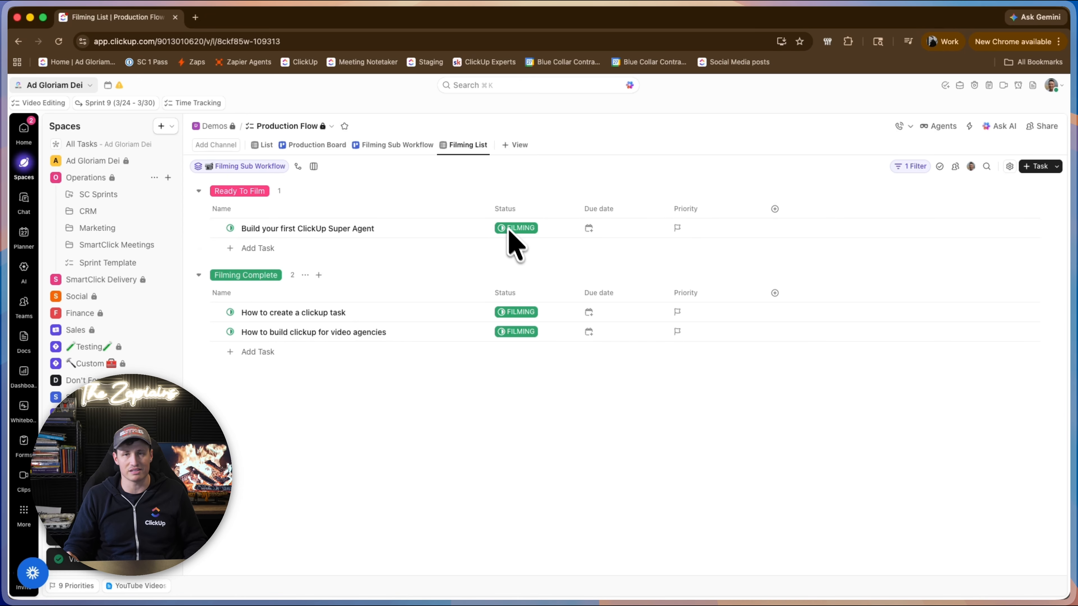
In the List view, set Filming Sub Workflow to Ready To Film for "Clickups hacks you need to use", and open Filming List.
{"action": "left_click", "coordinate": [264, 148]}
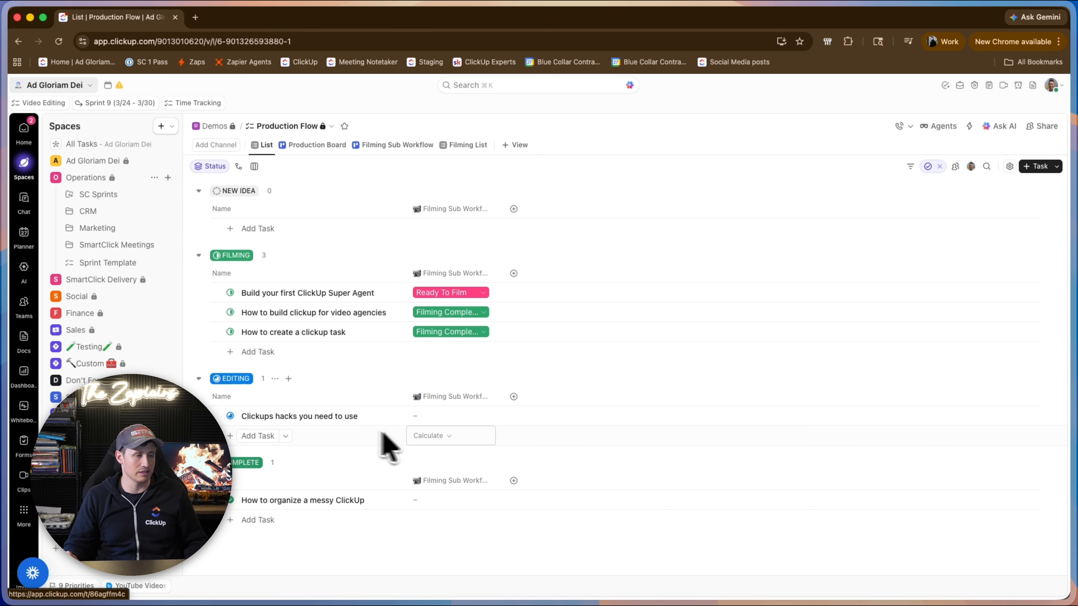
{"action": "left_click", "coordinate": [441, 425]}
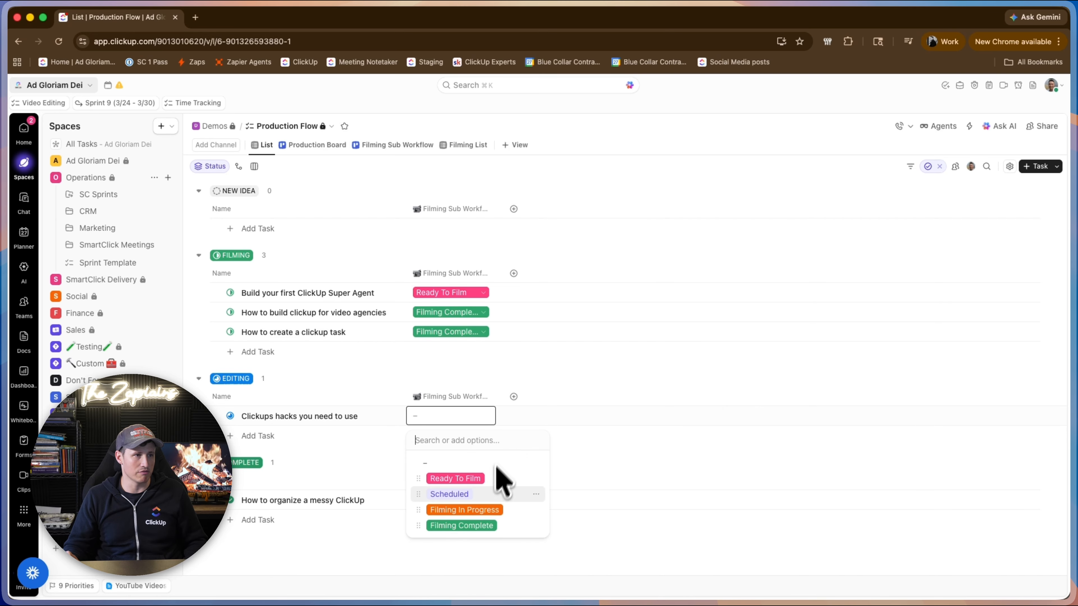
{"action": "left_click", "coordinate": [475, 478]}
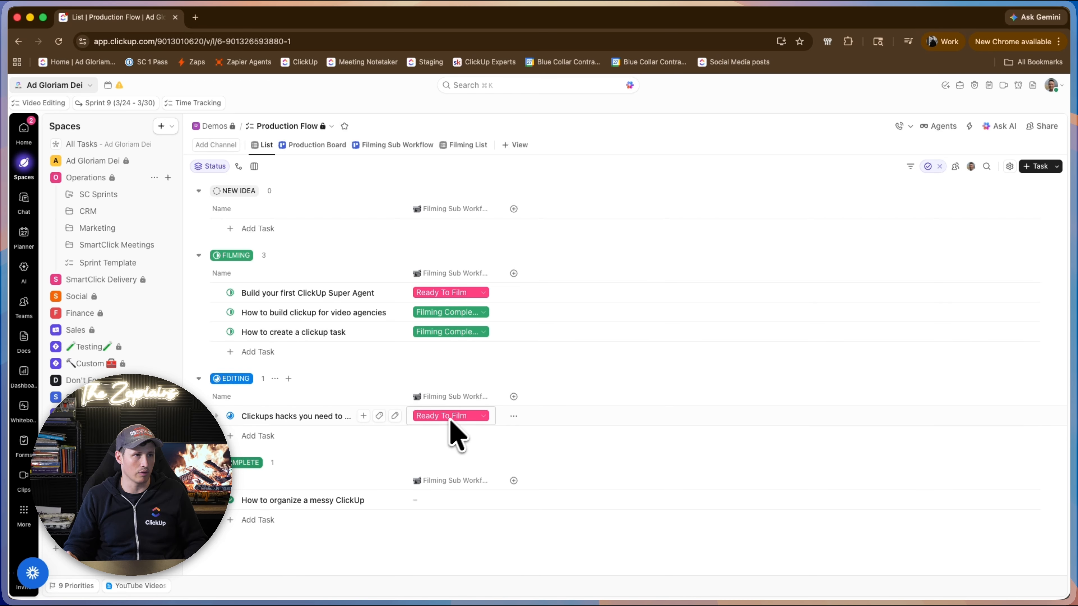
{"action": "left_click", "coordinate": [467, 145]}
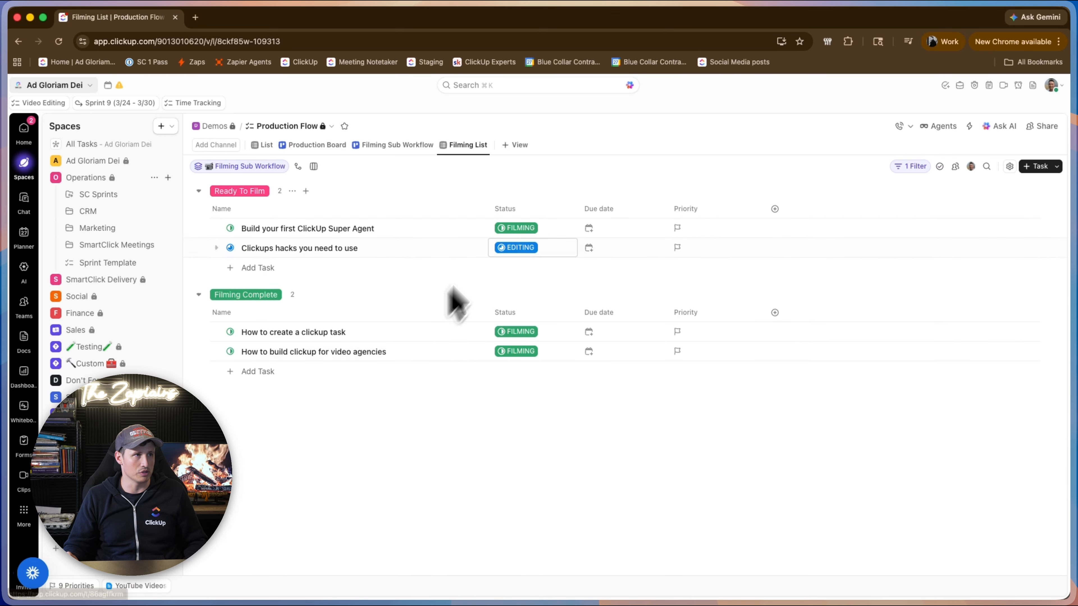
Review the tasks in the Filming Sub Workflow, List and Production Board views.
{"action": "left_click", "coordinate": [382, 146]}
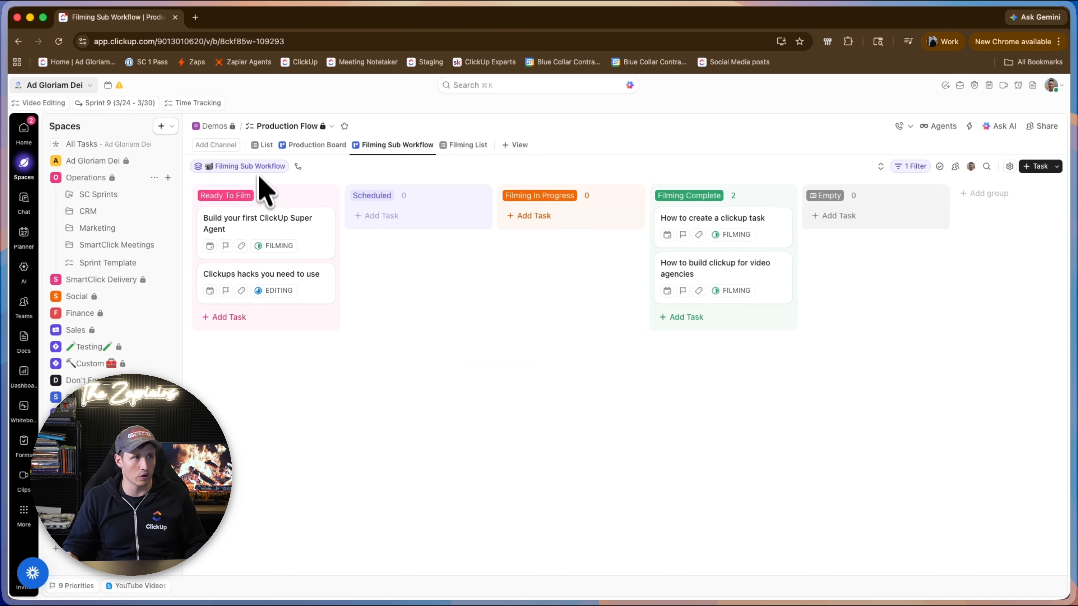
{"action": "left_click", "coordinate": [325, 145]}
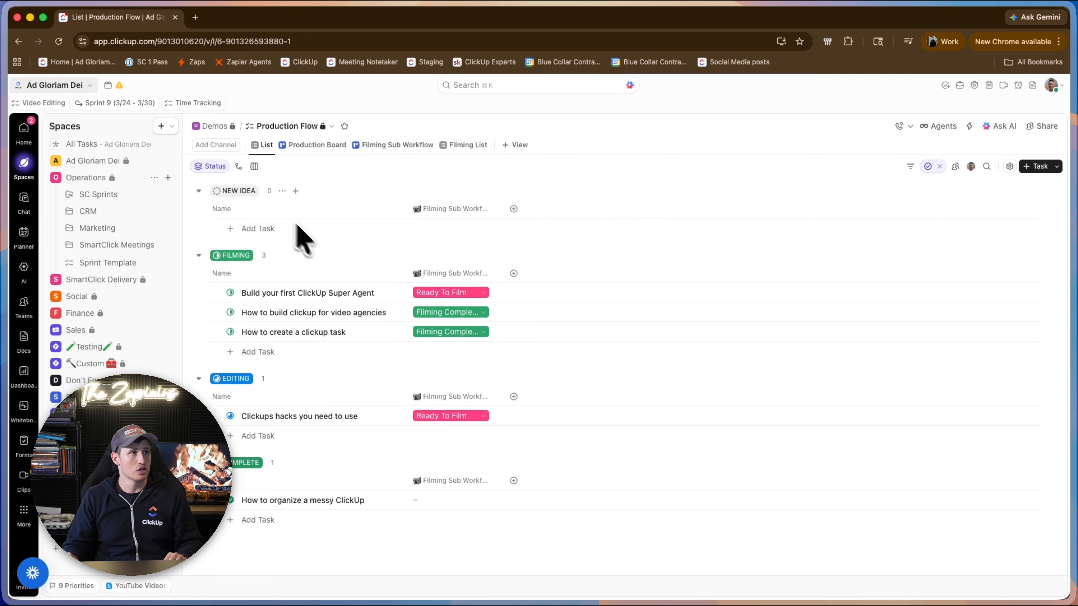
{"action": "left_click", "coordinate": [307, 147]}
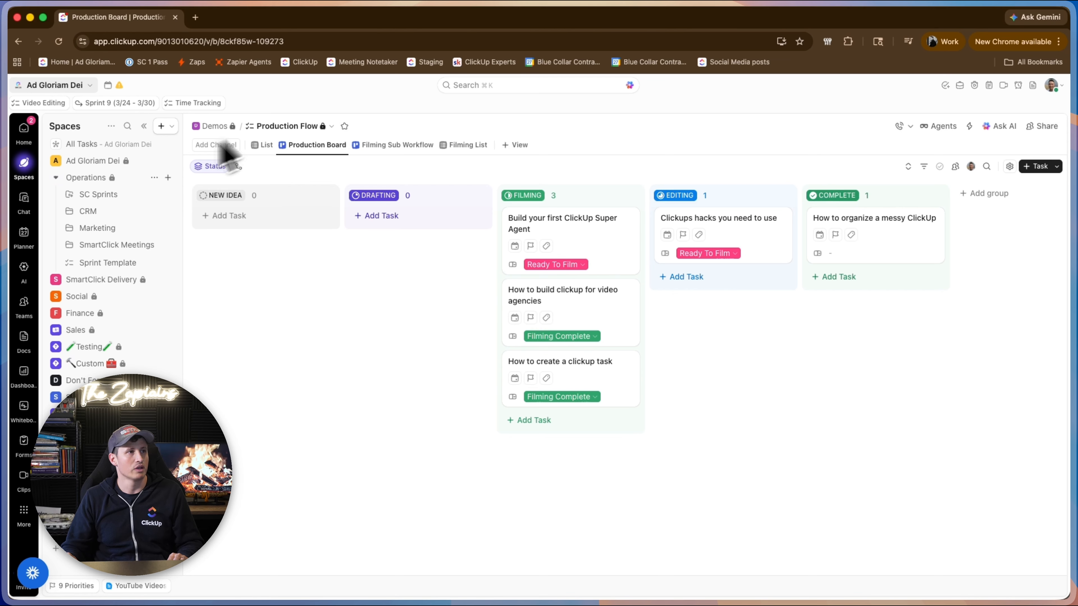
Start a new dropdown custom field in the List view, named "Editing Sub Workflow" with a pen emoji.
{"action": "left_click", "coordinate": [266, 146]}
{"action": "left_click", "coordinate": [514, 208]}
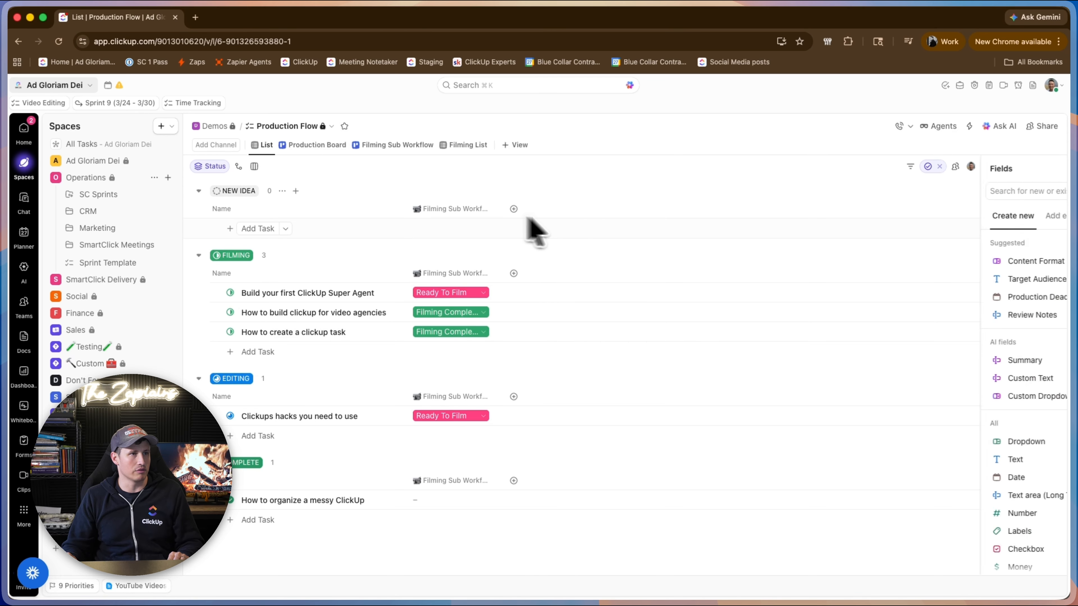
{"action": "type", "text": "drop"}
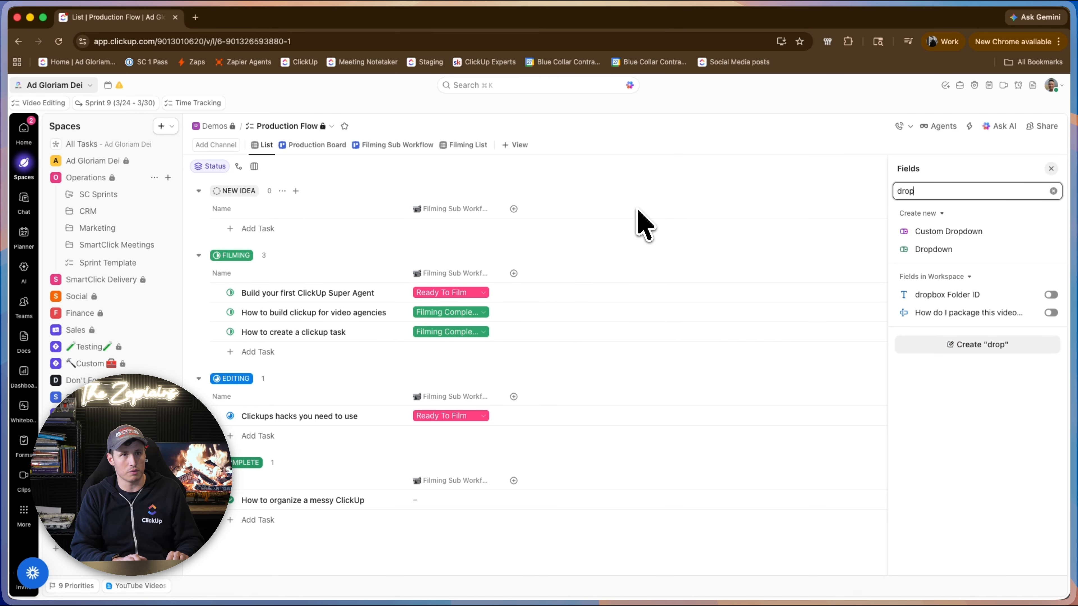
{"action": "left_click", "coordinate": [943, 252]}
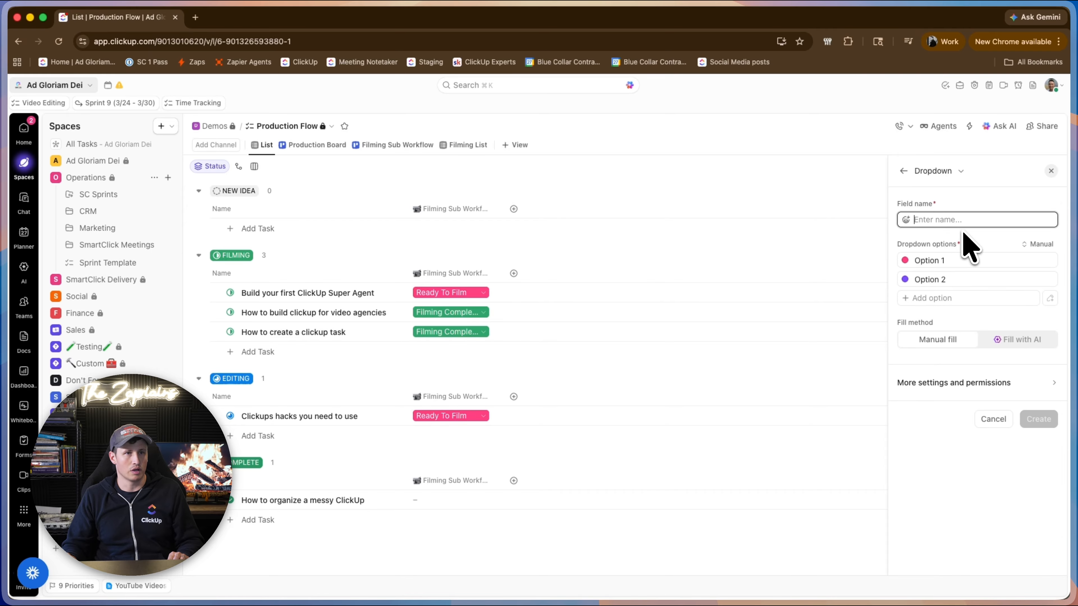
{"action": "type", "text": "Editing Sub Workflow"}
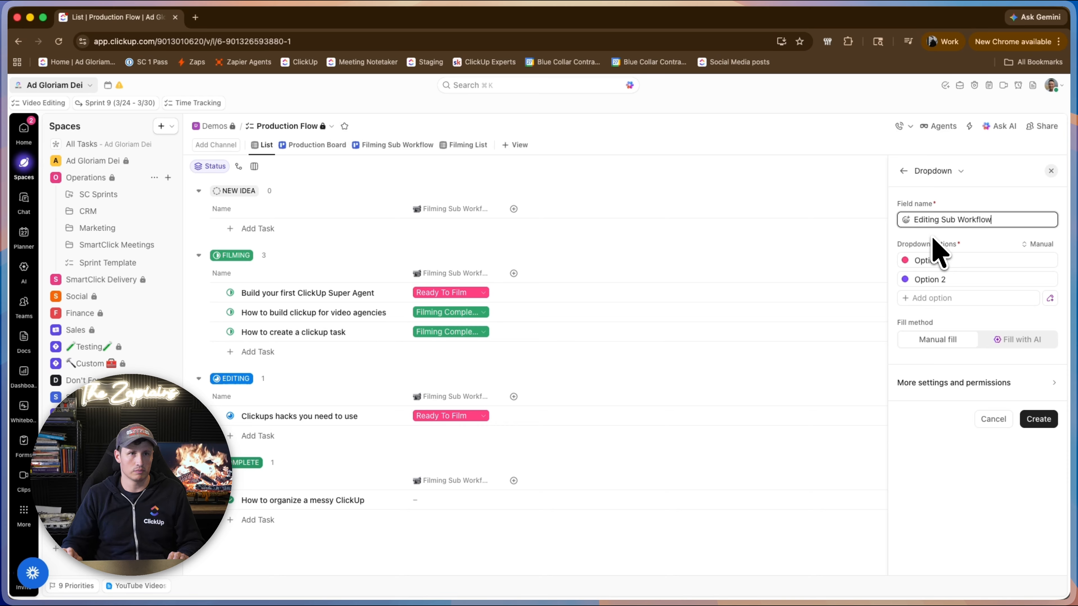
{"action": "left_click", "coordinate": [906, 220]}
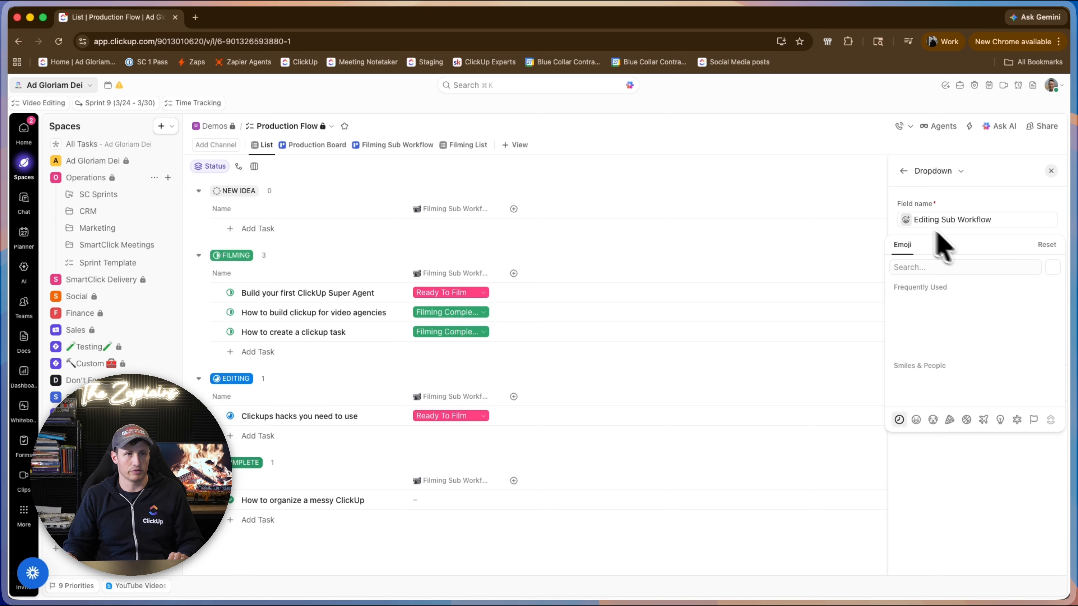
{"action": "type", "text": "pen"}
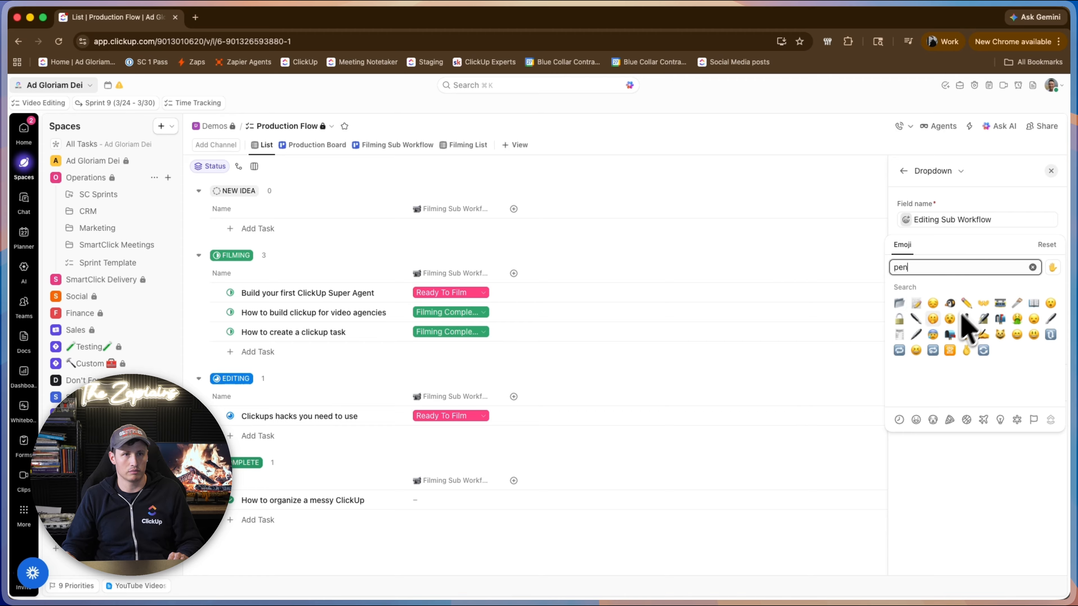
{"action": "left_click", "coordinate": [932, 321]}
Define the Editing Sub Workflow options as Ready To Edit, Editing In Progress, Under Revision, Approved and Complete.
{"action": "left_click", "coordinate": [976, 265]}
{"action": "type", "text": "R"}
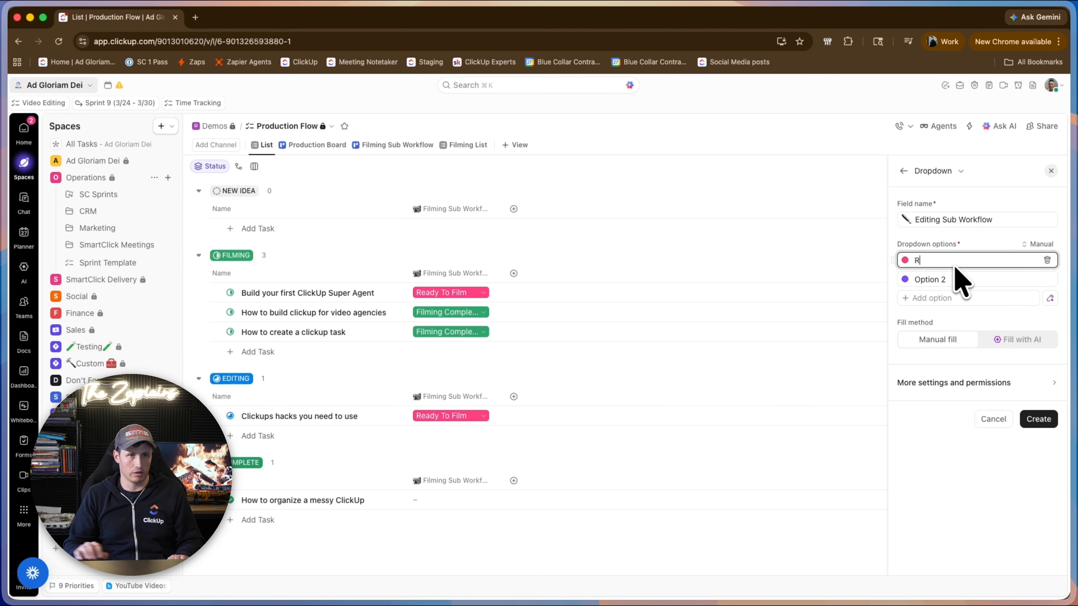
{"action": "type", "text": "eady To Edit"}
{"action": "left_click", "coordinate": [955, 279]}
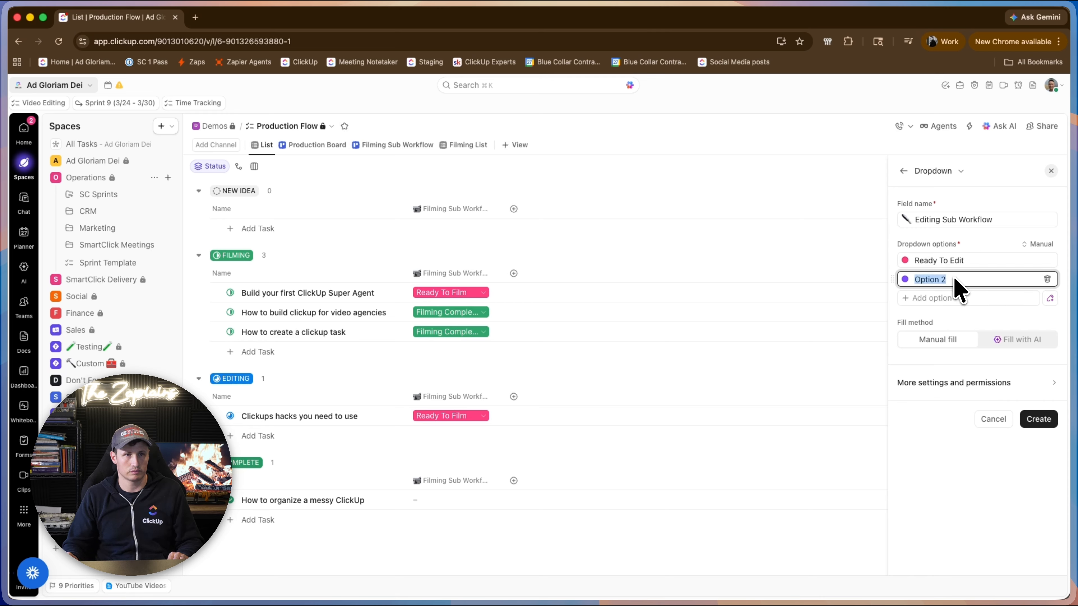
{"action": "type", "text": "Editing In p"}
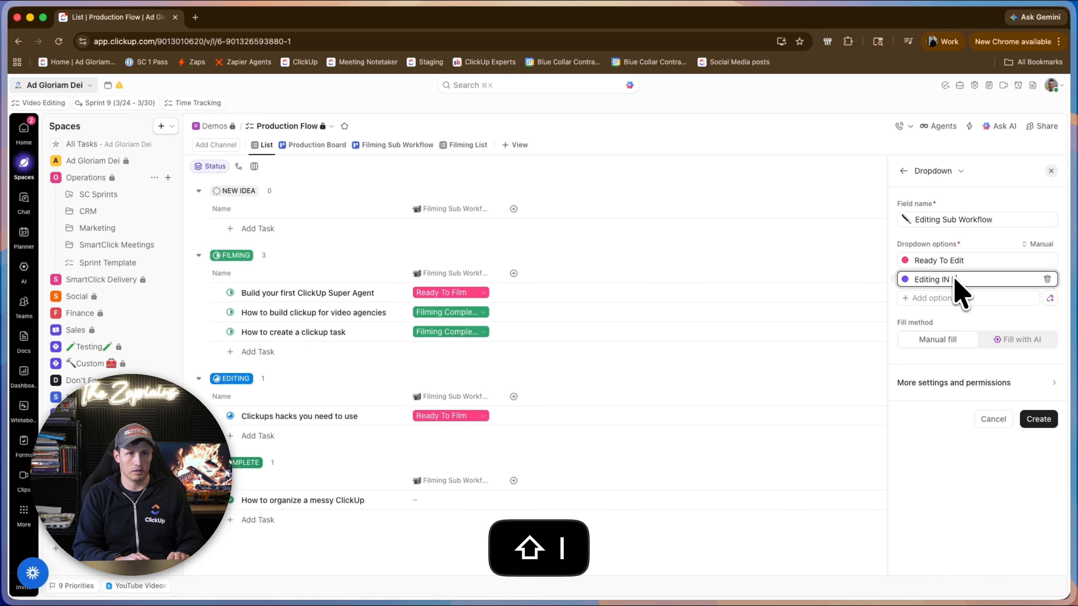
{"action": "key", "text": "BackSpace"}
{"action": "type", "text": "Progress"}
{"action": "key", "text": "Return"}
{"action": "type", "text": "Un"}
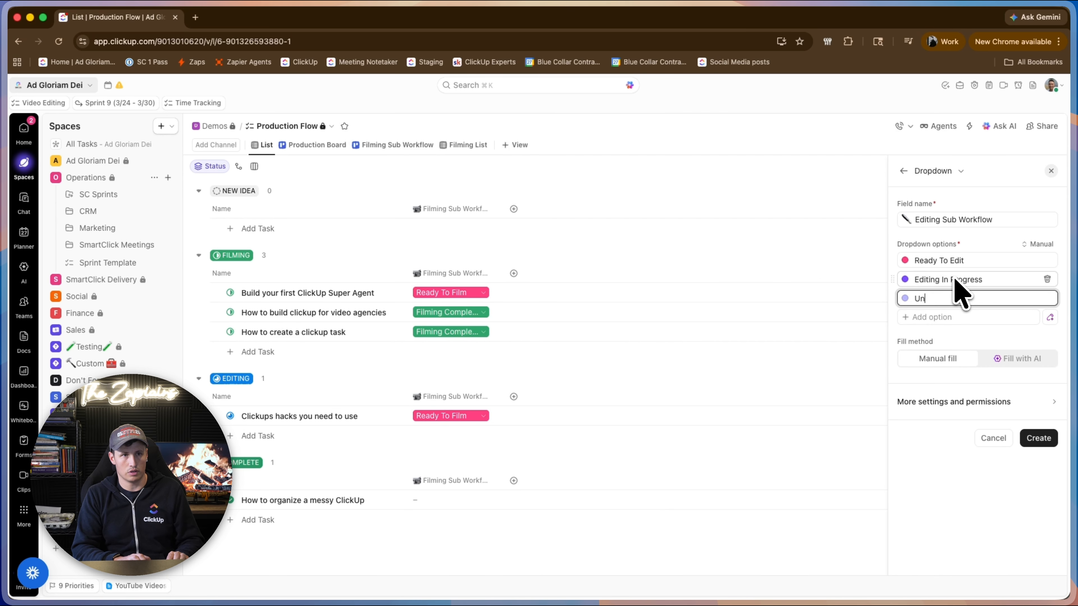
{"action": "type", "text": "der Review"}
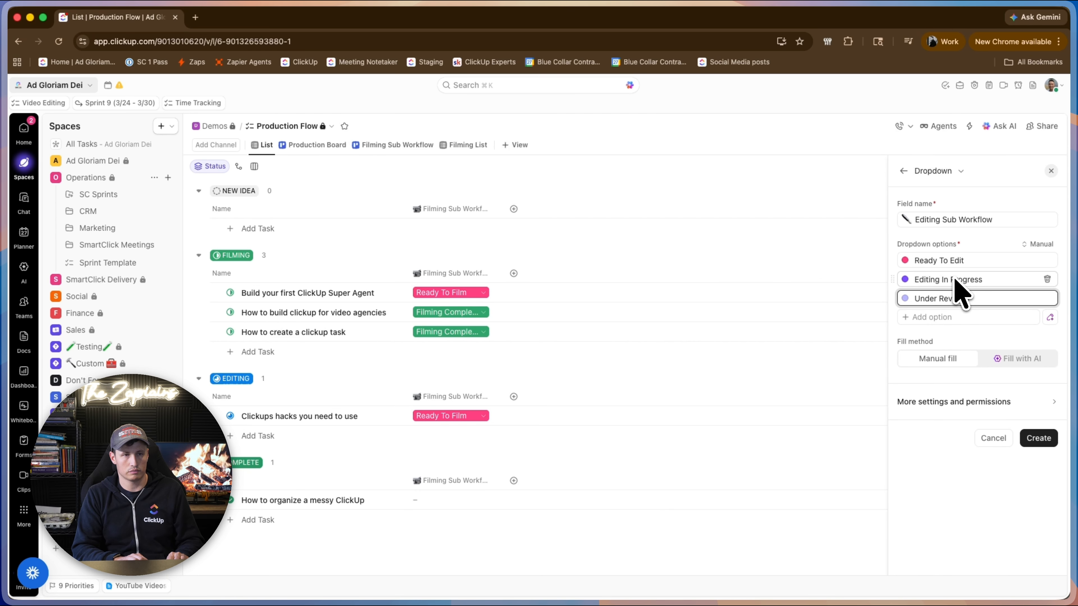
{"action": "key", "text": "Return"}
{"action": "type", "text": "Approved"}
{"action": "key", "text": "Return"}
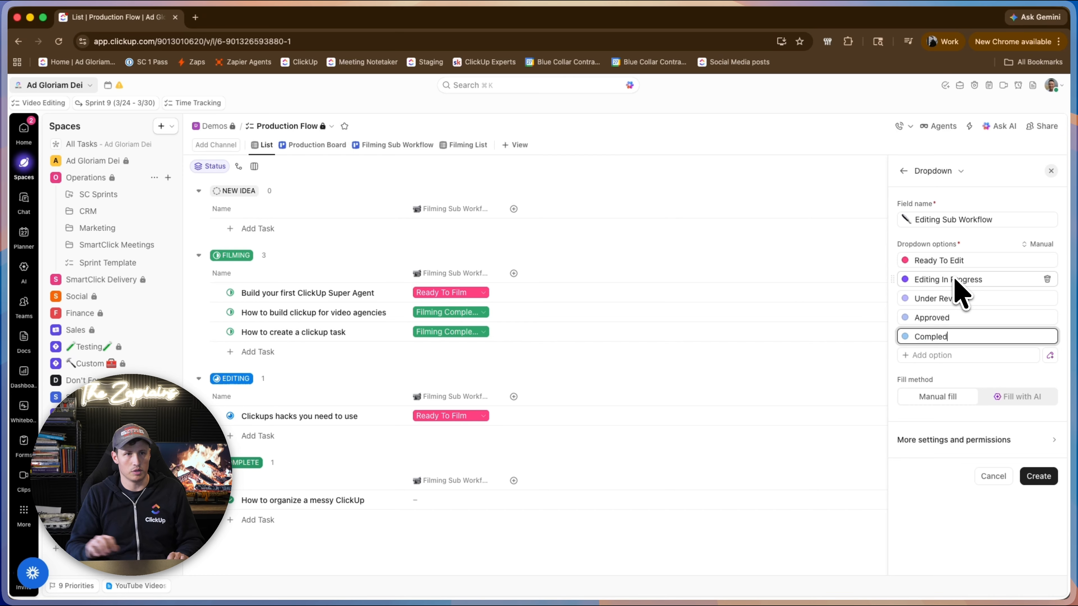
{"action": "type", "text": "Compled"}
{"action": "key", "text": "BackSpace"}
{"action": "type", "text": "te"}
Colour the Under Revision option red and the Approved and Complete options teal.
{"action": "left_click", "coordinate": [905, 299]}
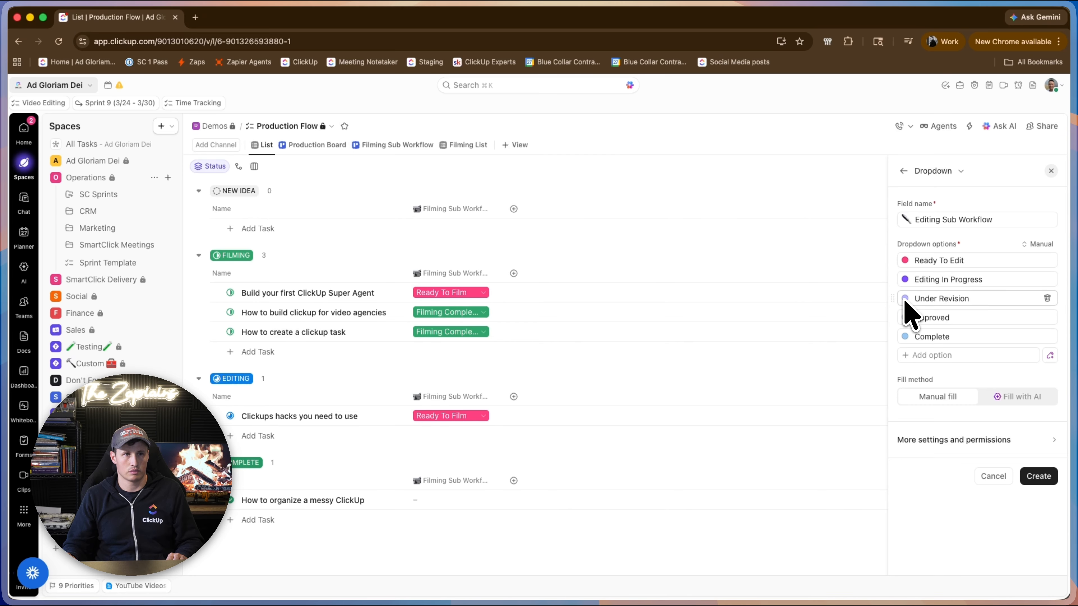
{"action": "left_click", "coordinate": [958, 362]}
{"action": "left_click", "coordinate": [905, 317]}
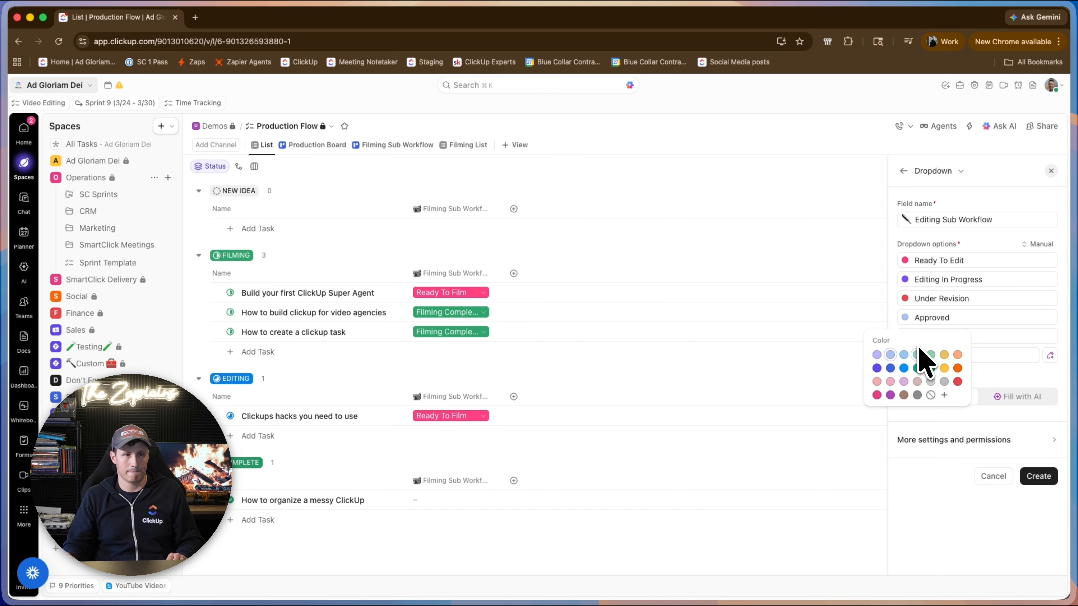
{"action": "left_click", "coordinate": [917, 368]}
{"action": "left_click", "coordinate": [905, 338]}
{"action": "left_click", "coordinate": [918, 387]}
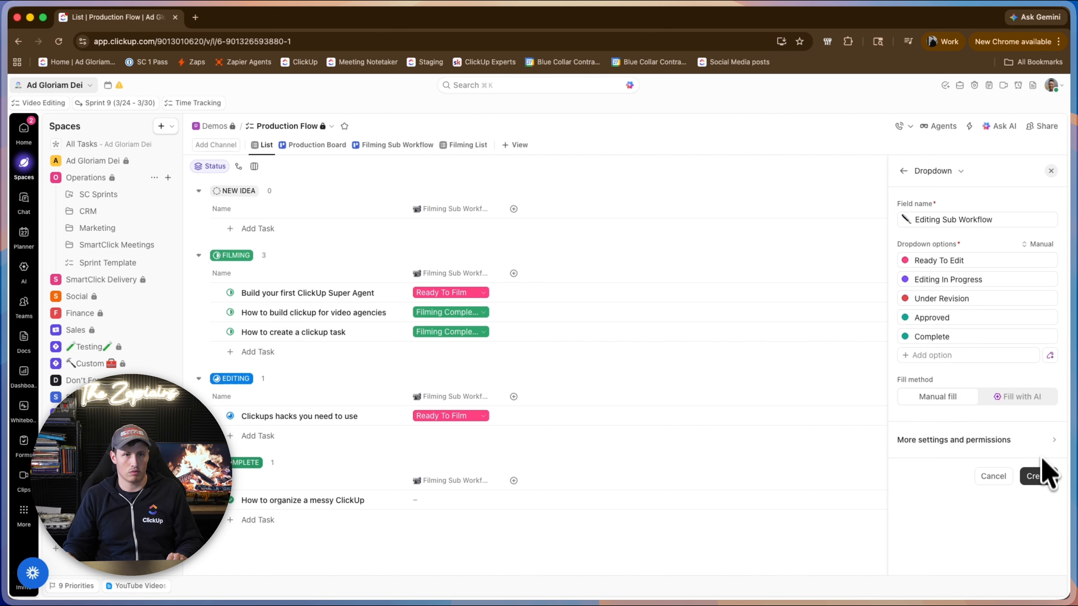
Create the Editing Sub Workflow field and add a Board view named "Editing Sub Workflow" to the Production Flow list.
{"action": "left_click", "coordinate": [1039, 476]}
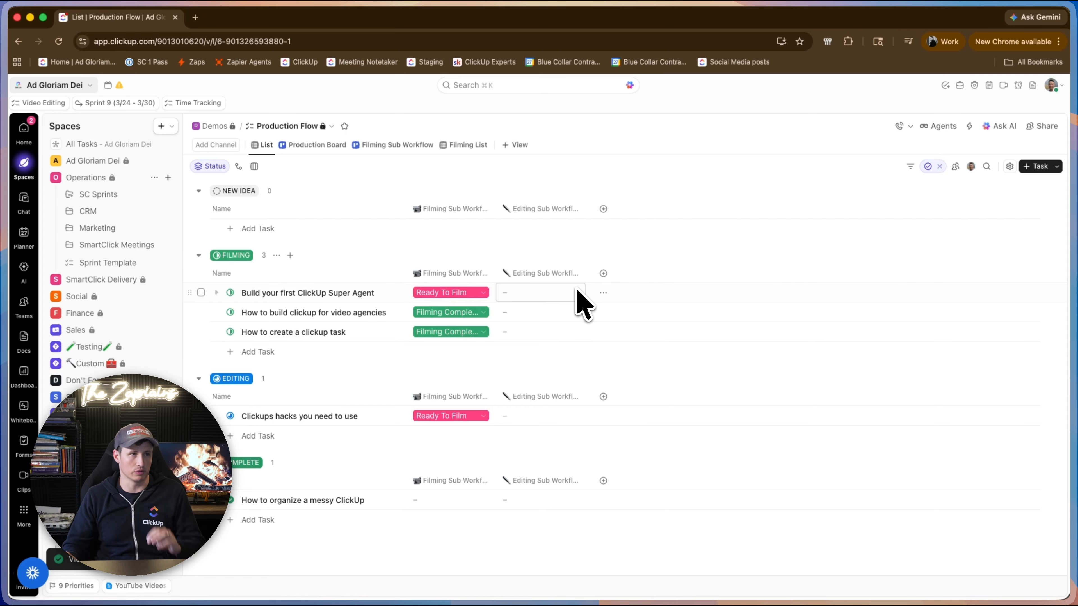
{"action": "left_click", "coordinate": [509, 146]}
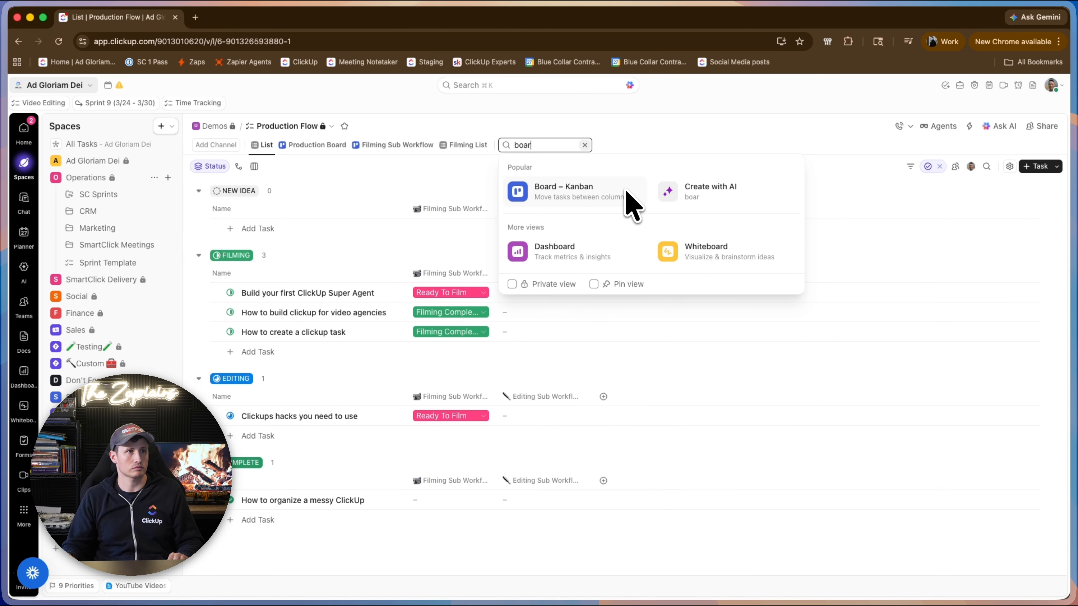
{"action": "left_click", "coordinate": [632, 208]}
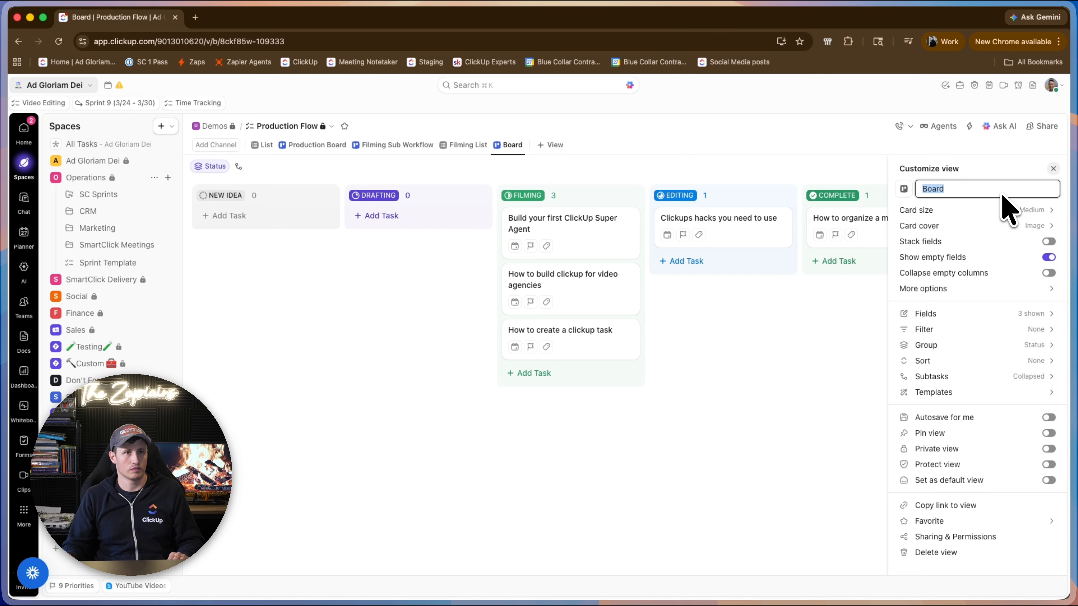
{"action": "type", "text": "Editing Sub"}
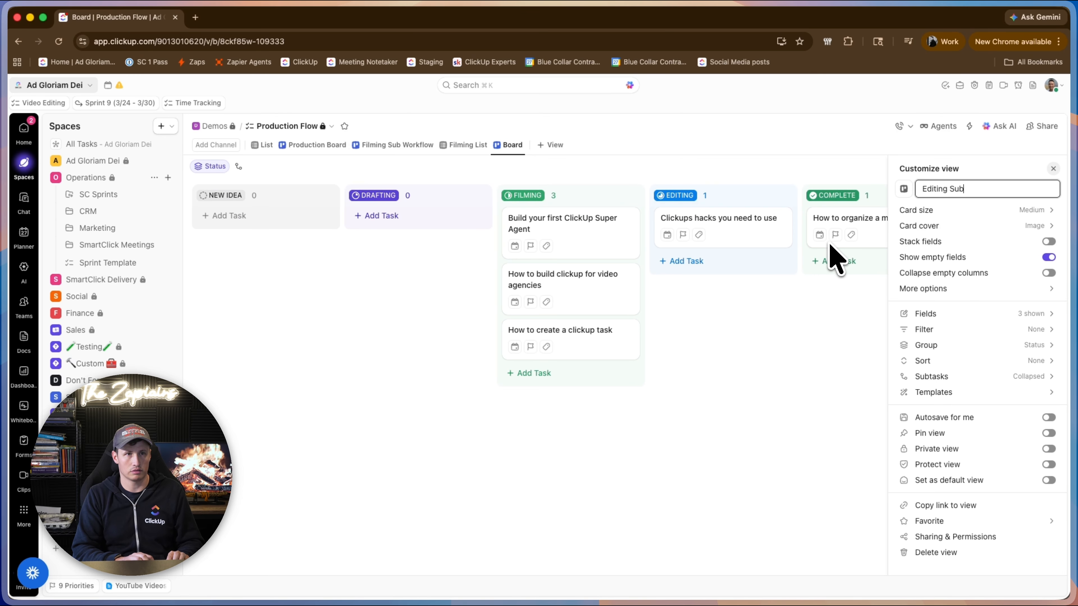
{"action": "type", "text": " Workflow"}
{"action": "key", "text": "Return"}
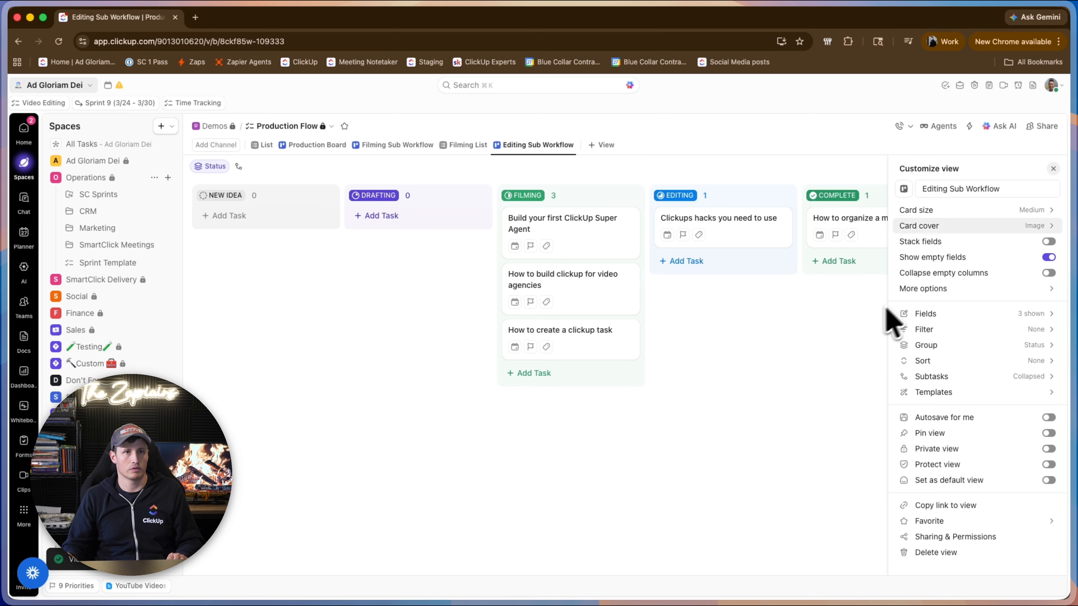
{"action": "left_click", "coordinate": [796, 340]}
Group the Editing Sub Workflow board by the Editing Sub Workflow field and save the view.
{"action": "left_click", "coordinate": [222, 168]}
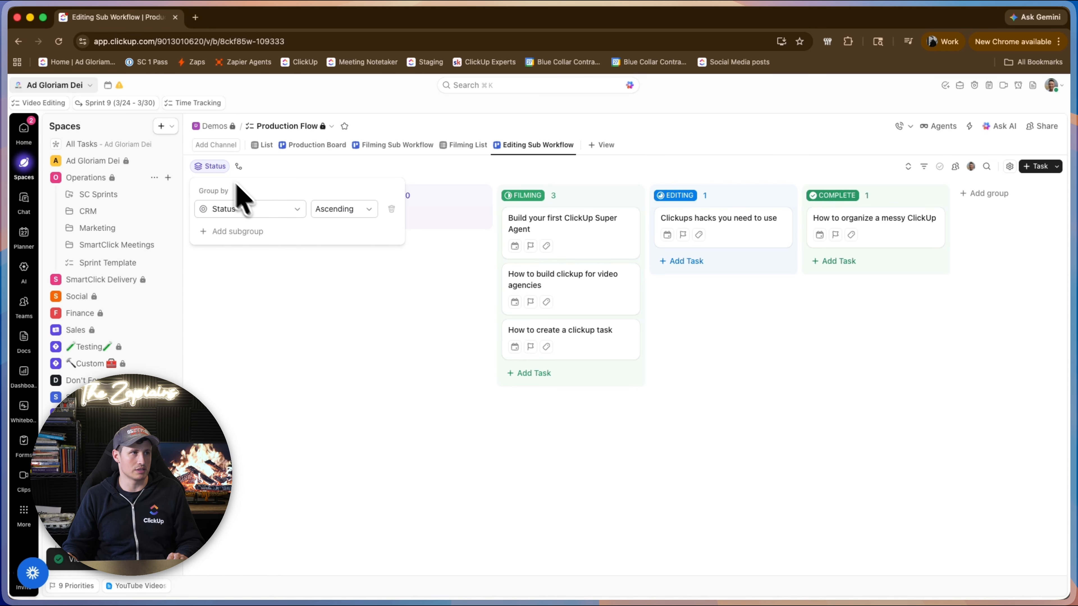
{"action": "left_click", "coordinate": [250, 208]}
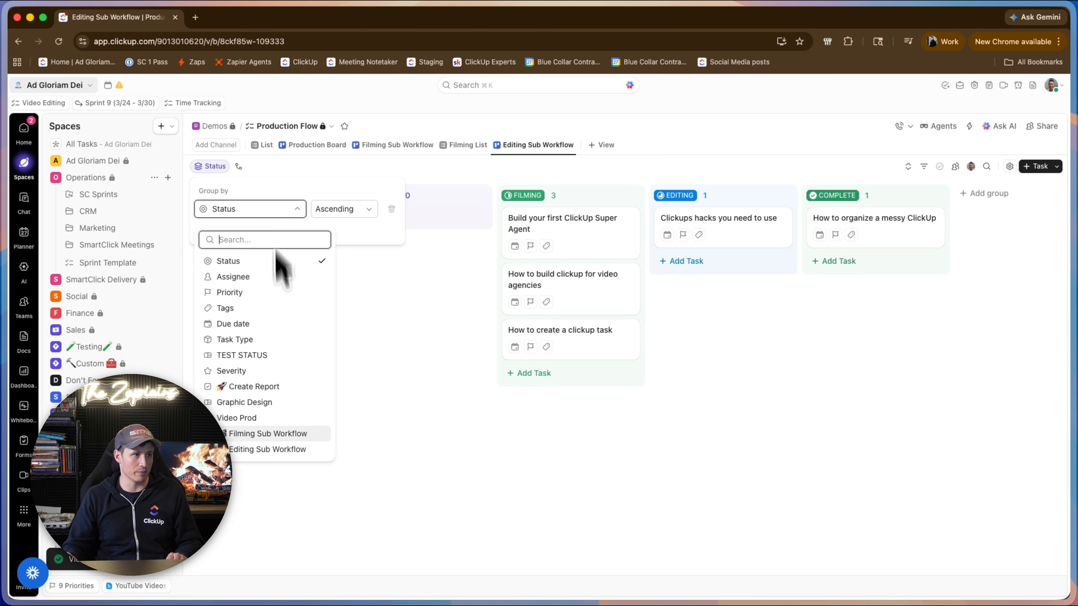
{"action": "left_click", "coordinate": [282, 450]}
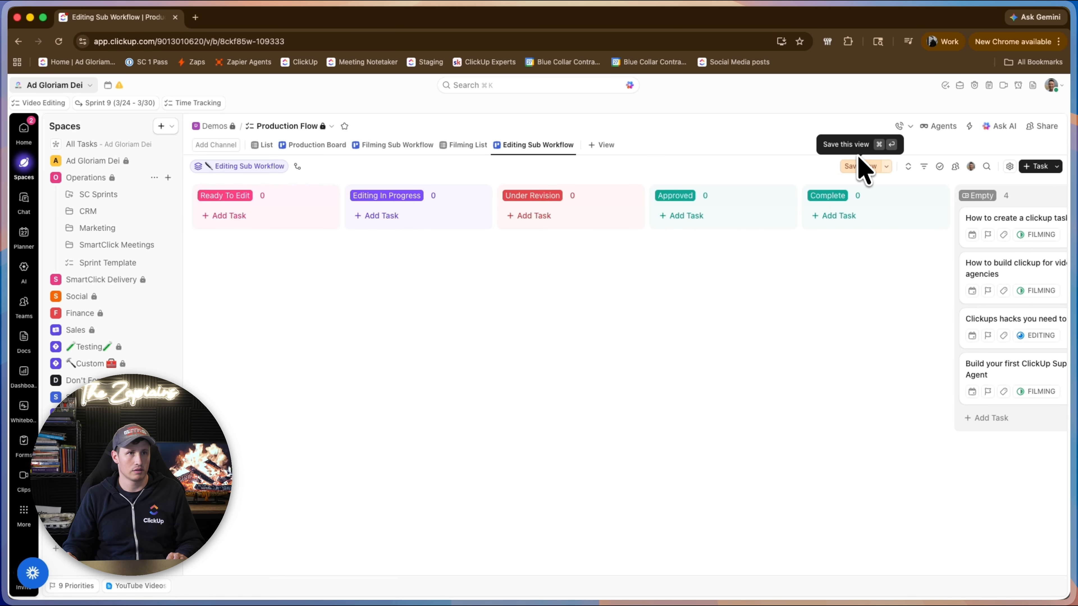
{"action": "left_click", "coordinate": [861, 166]}
Filter the Editing Sub Workflow board to tasks whose Editing Sub Workflow field is set, and save the view.
{"action": "left_click", "coordinate": [924, 166]}
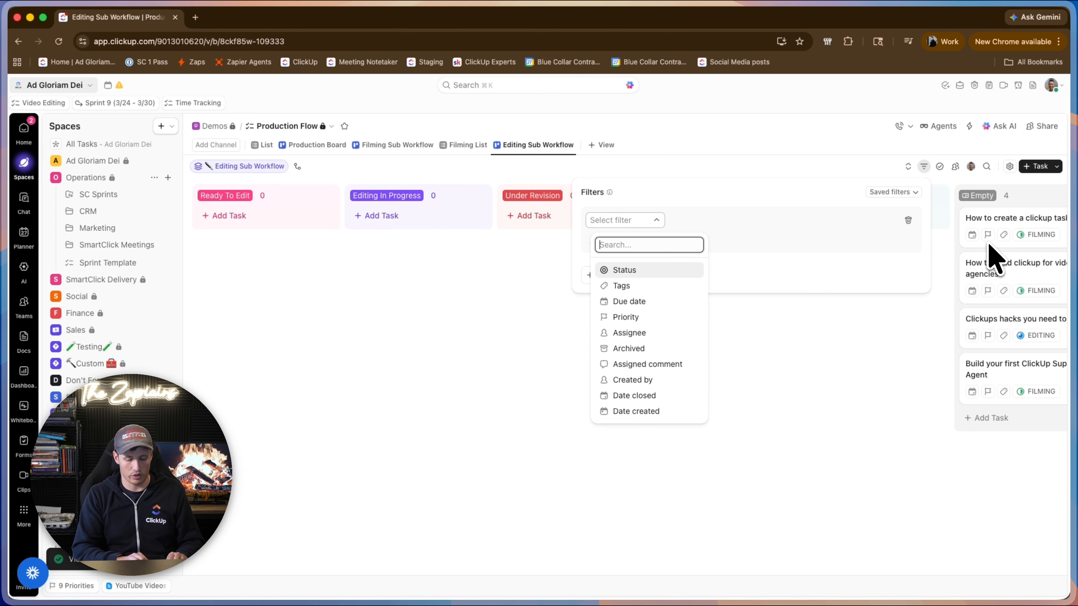
{"action": "type", "text": "sub"}
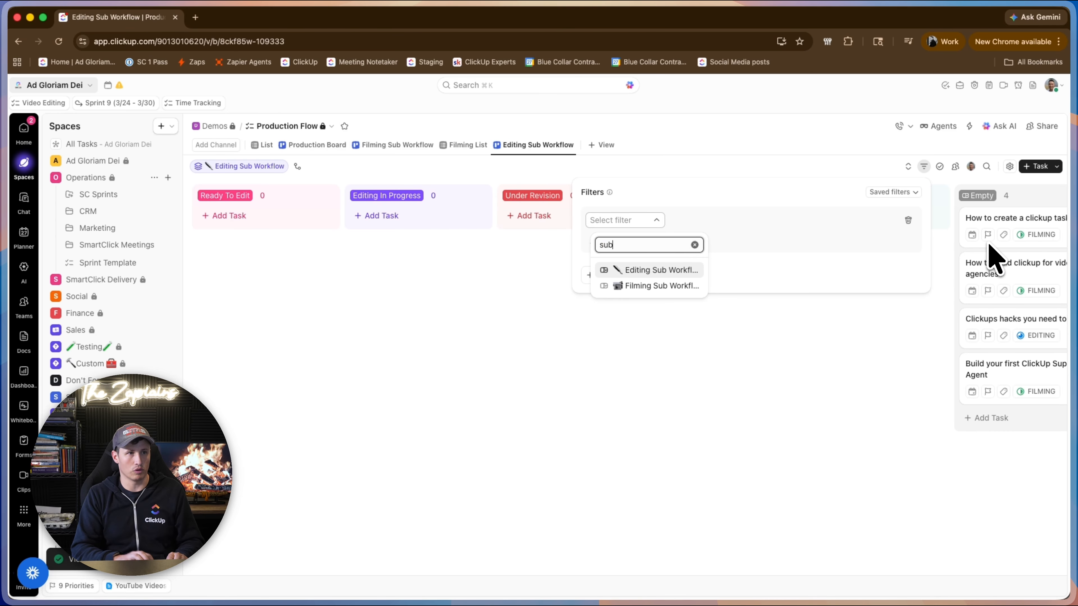
{"action": "left_click", "coordinate": [687, 271]}
{"action": "left_click", "coordinate": [715, 221]}
{"action": "left_click", "coordinate": [715, 276]}
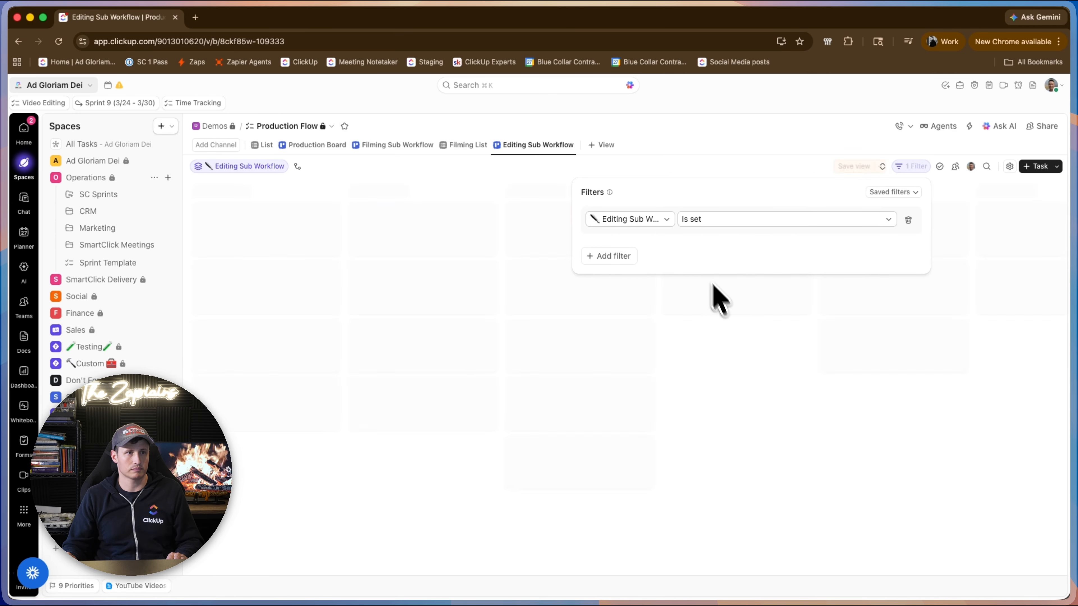
{"action": "left_click", "coordinate": [828, 171]}
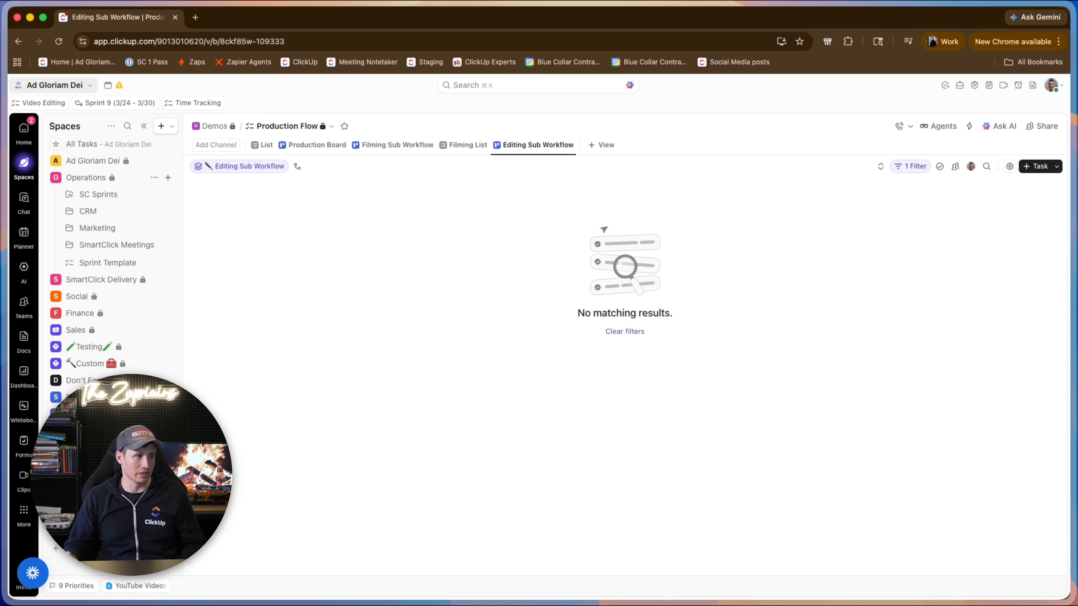
Turn on grouping of views by type for the Production Flow list.
{"action": "left_click", "coordinate": [155, 464]}
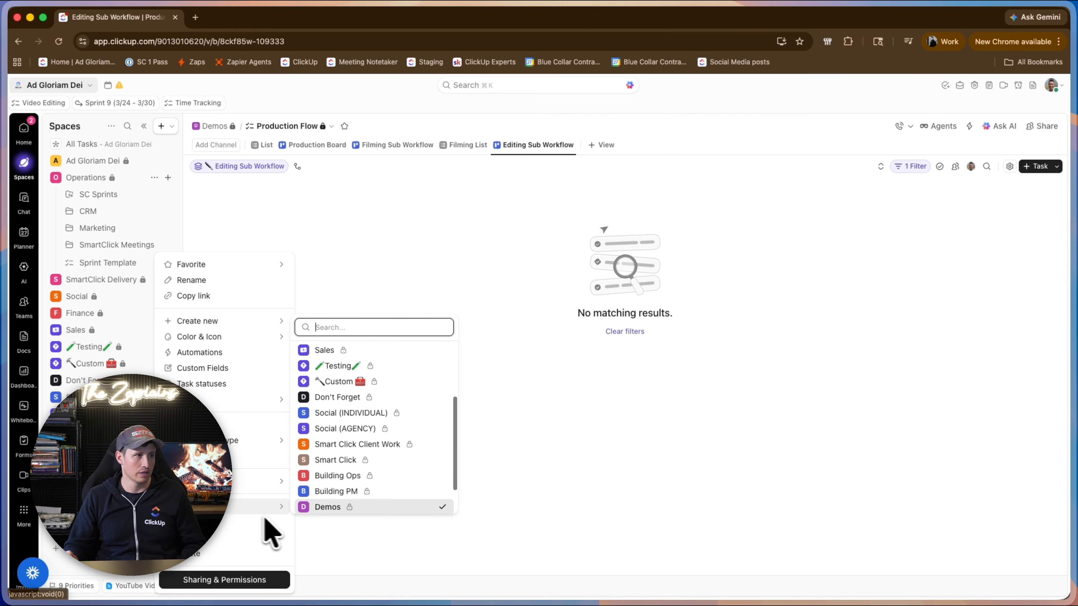
{"action": "mouse_move", "coordinate": [267, 401]}
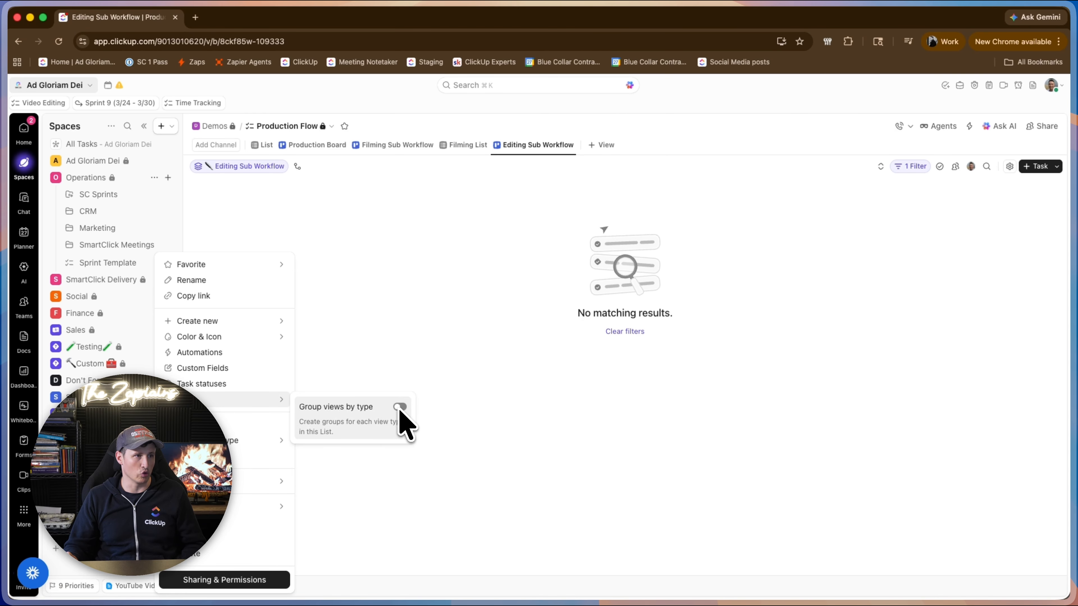
{"action": "left_click", "coordinate": [493, 215]}
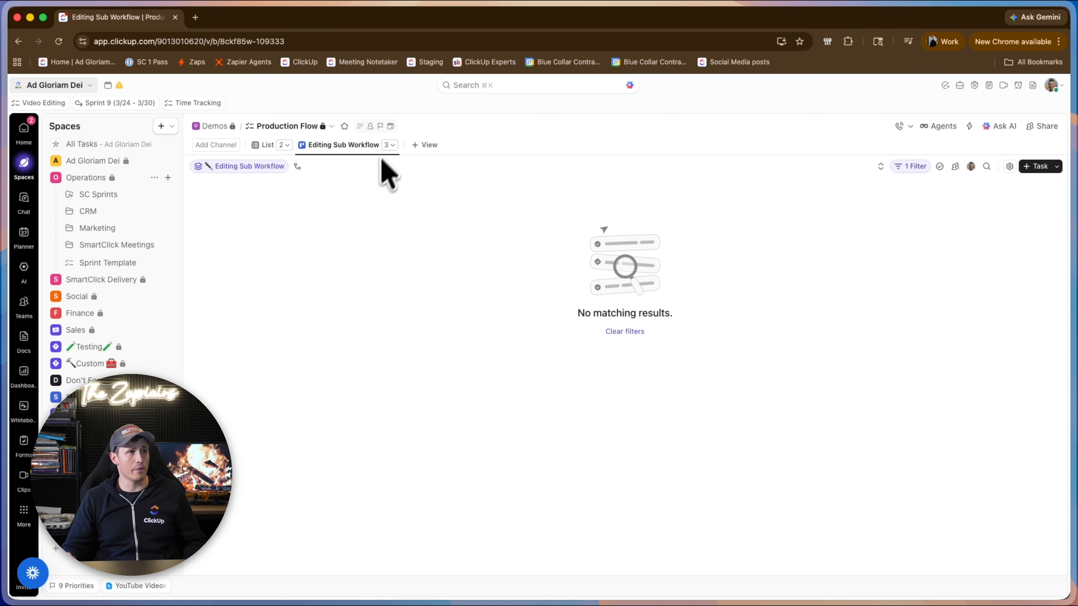
Show the Editing Sub Workflow field on the Production Board's task cards.
{"action": "left_click", "coordinate": [394, 145]}
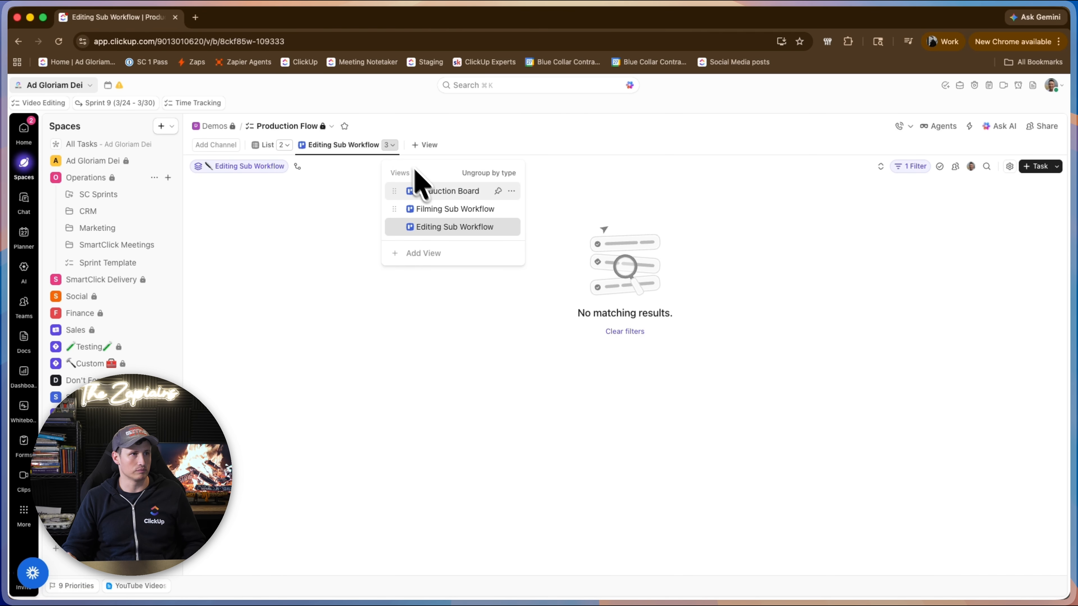
{"action": "left_click", "coordinate": [461, 190]}
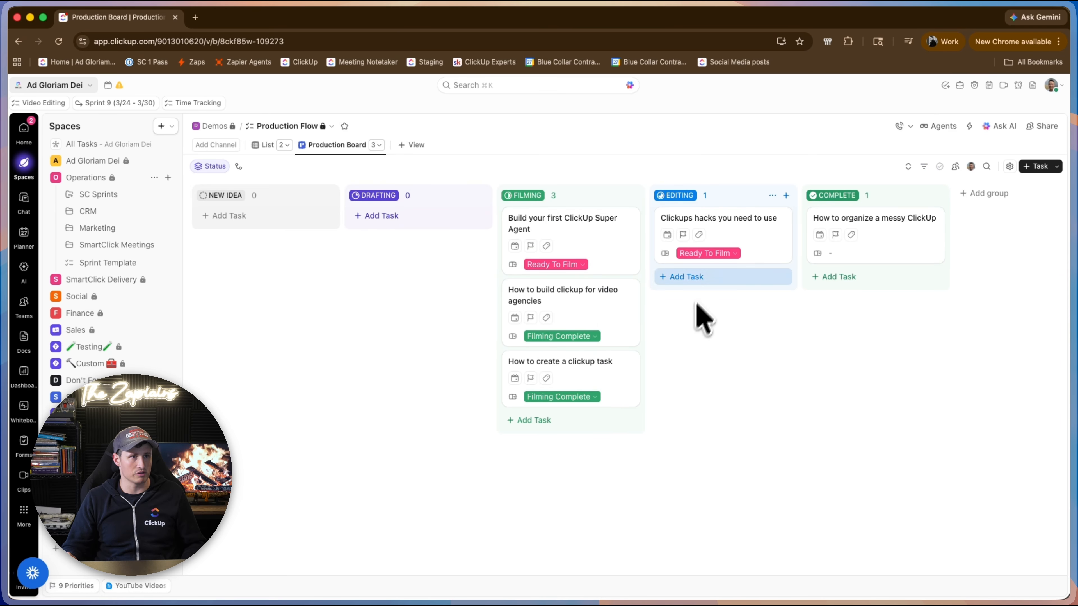
{"action": "left_click", "coordinate": [1010, 166]}
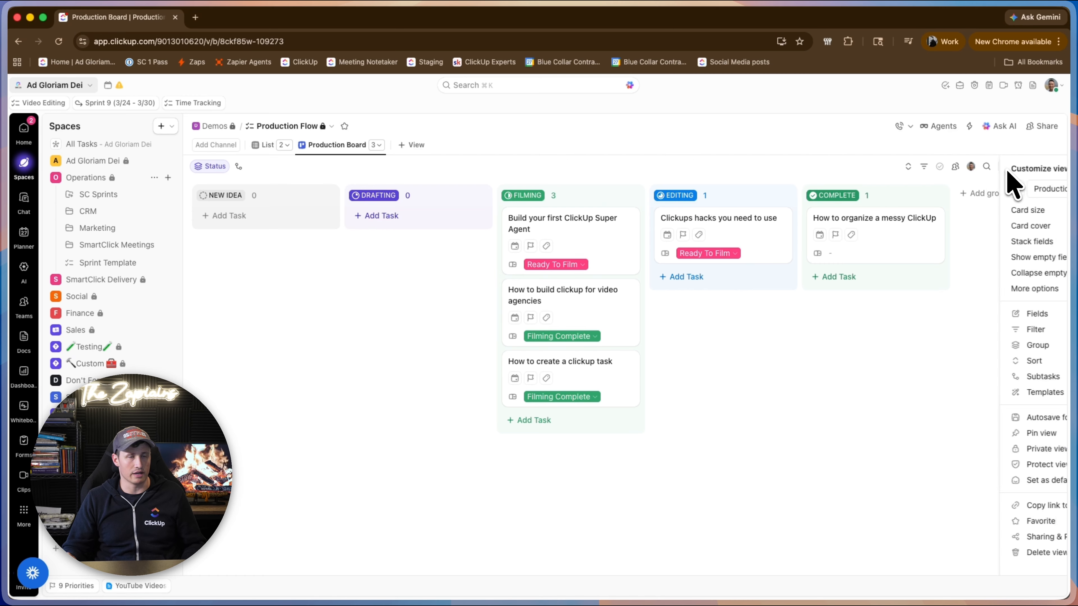
{"action": "left_click", "coordinate": [955, 316]}
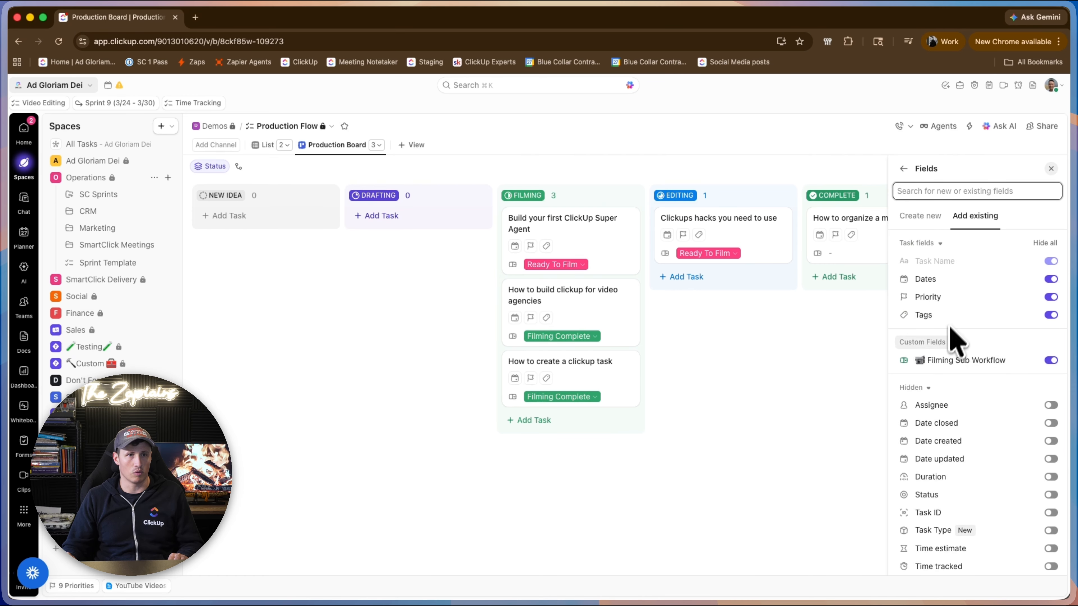
{"action": "left_click", "coordinate": [1006, 363]}
{"action": "left_click", "coordinate": [1051, 480]}
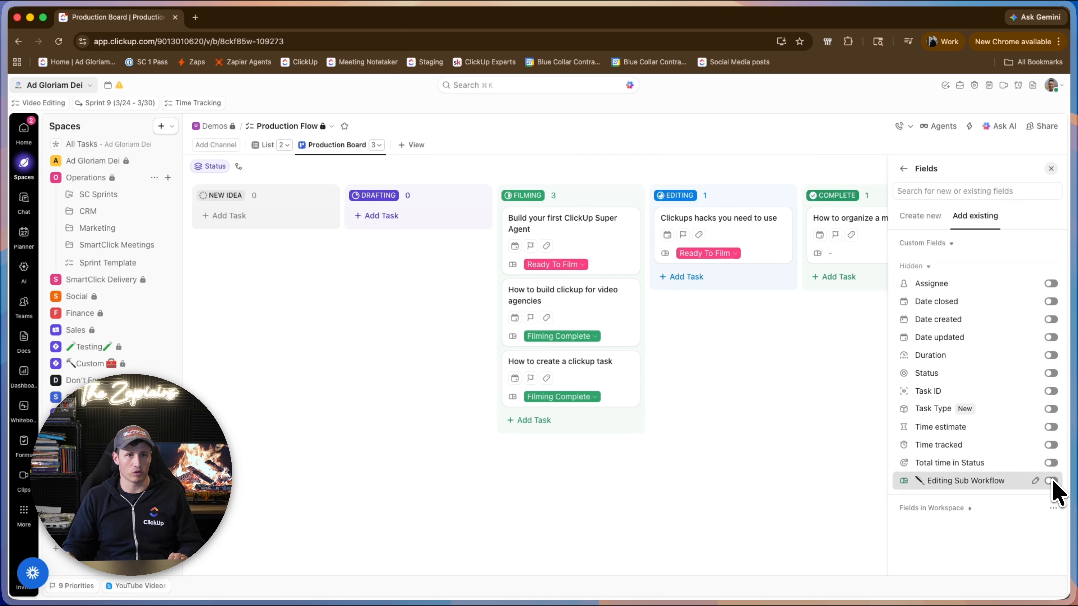
{"action": "left_click", "coordinate": [844, 464]}
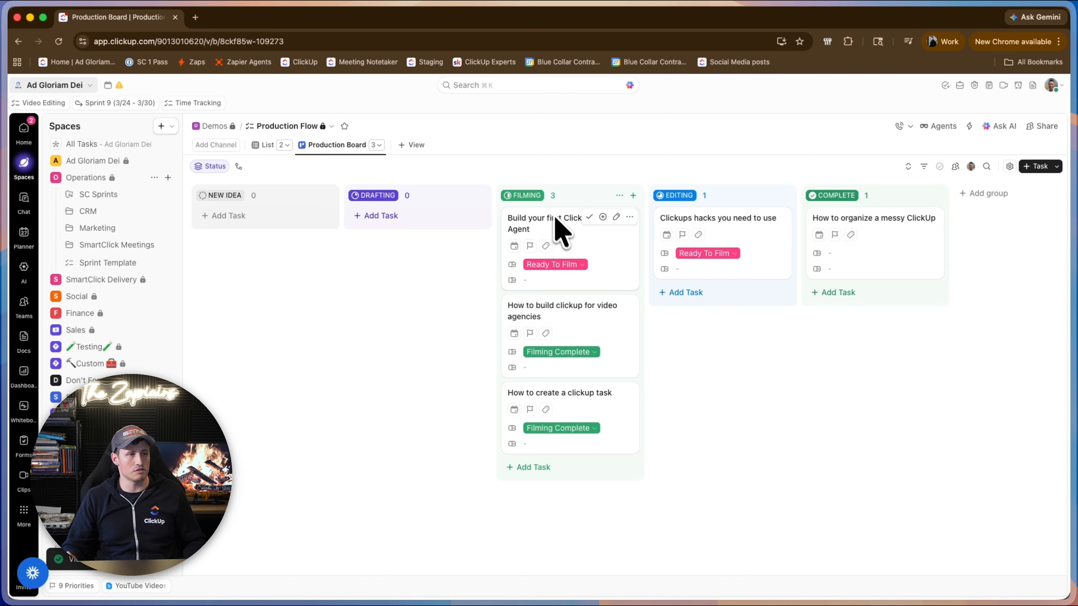
Set Filming Sub Workflow to Scheduled for "How to build clickup for video agencies" and to Filming In Progress for "How to create a clickup task".
{"action": "left_click", "coordinate": [588, 352]}
{"action": "left_click", "coordinate": [600, 425]}
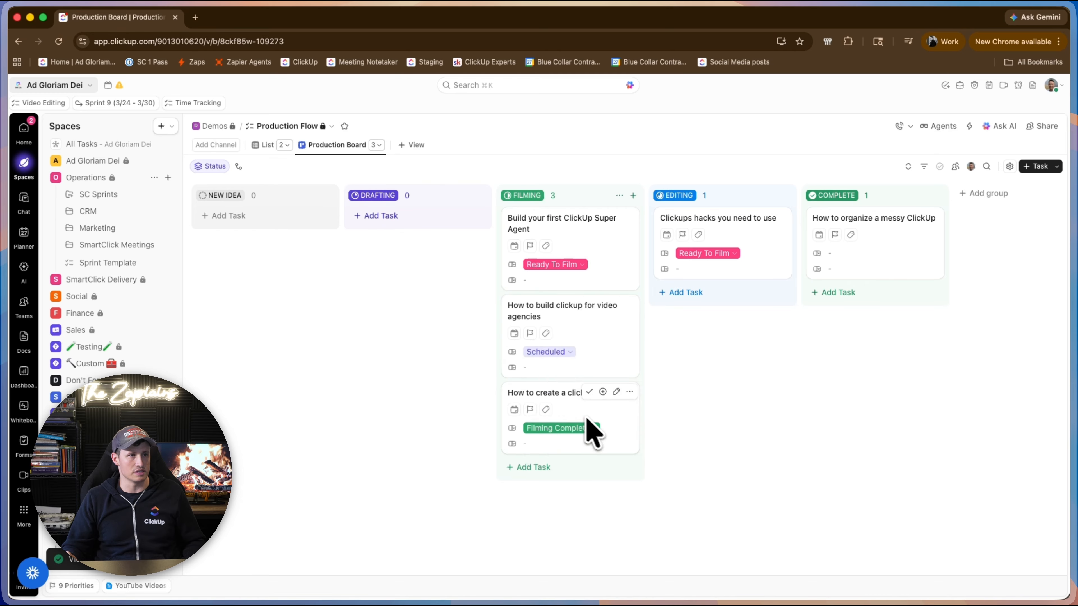
{"action": "left_click", "coordinate": [578, 430]}
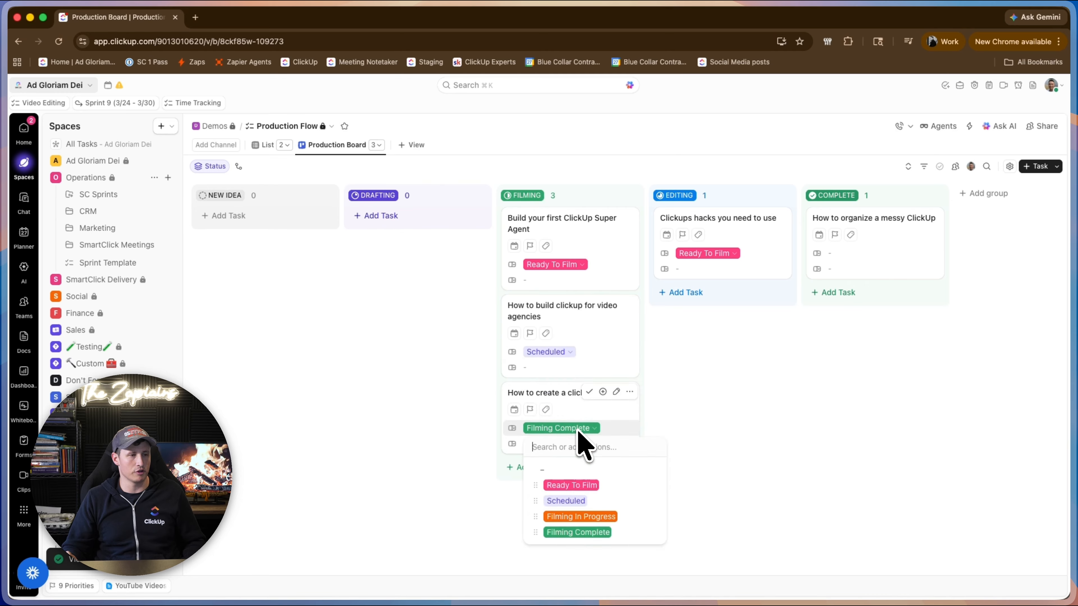
{"action": "left_click", "coordinate": [592, 486]}
{"action": "left_click", "coordinate": [552, 430]}
{"action": "left_click", "coordinate": [595, 517]}
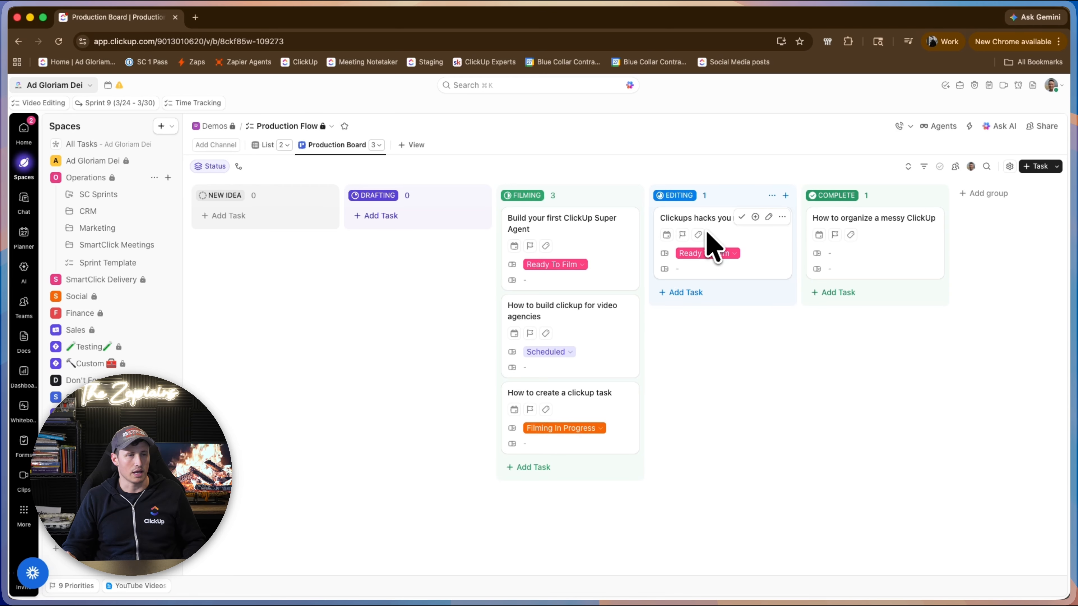
Set "Clickups hacks you need to use" to Filming Complete in its filming field and Ready To Edit in its editing field.
{"action": "left_click", "coordinate": [721, 252]}
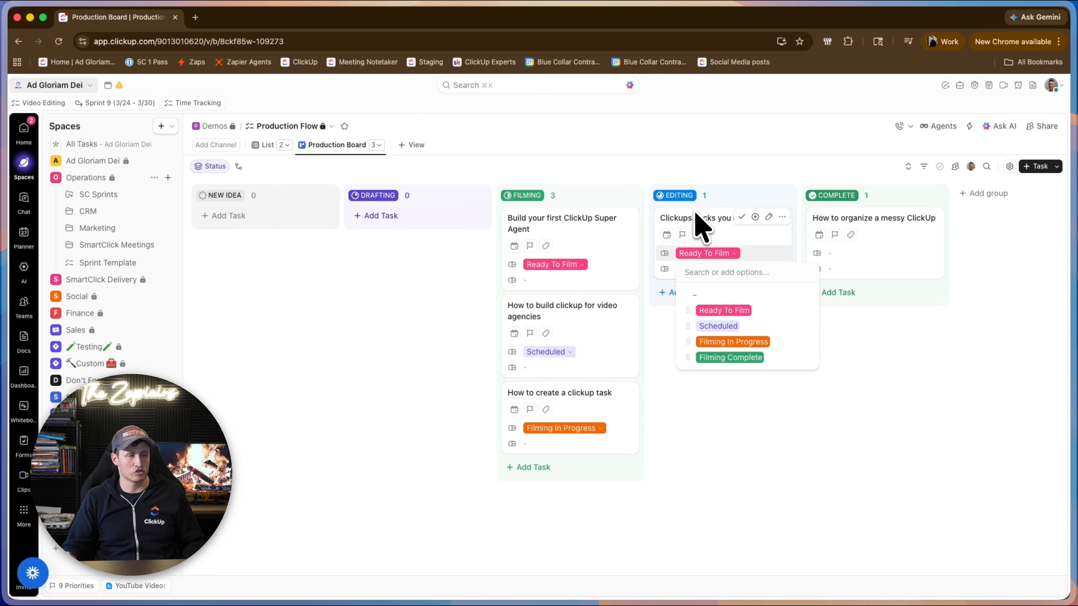
{"action": "left_click", "coordinate": [731, 357]}
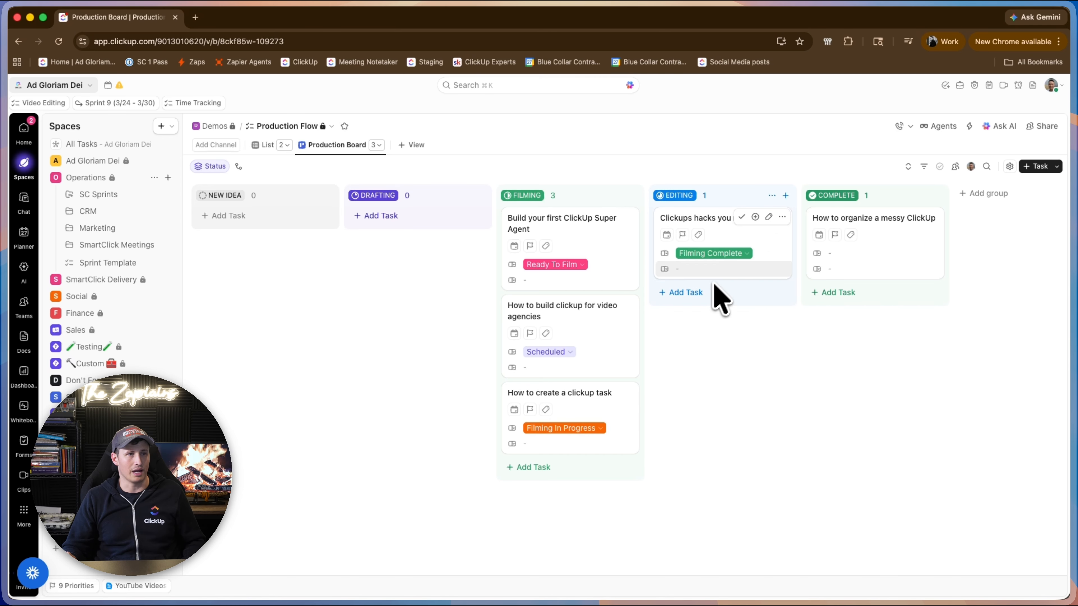
{"action": "left_click", "coordinate": [725, 272]}
{"action": "left_click", "coordinate": [726, 327]}
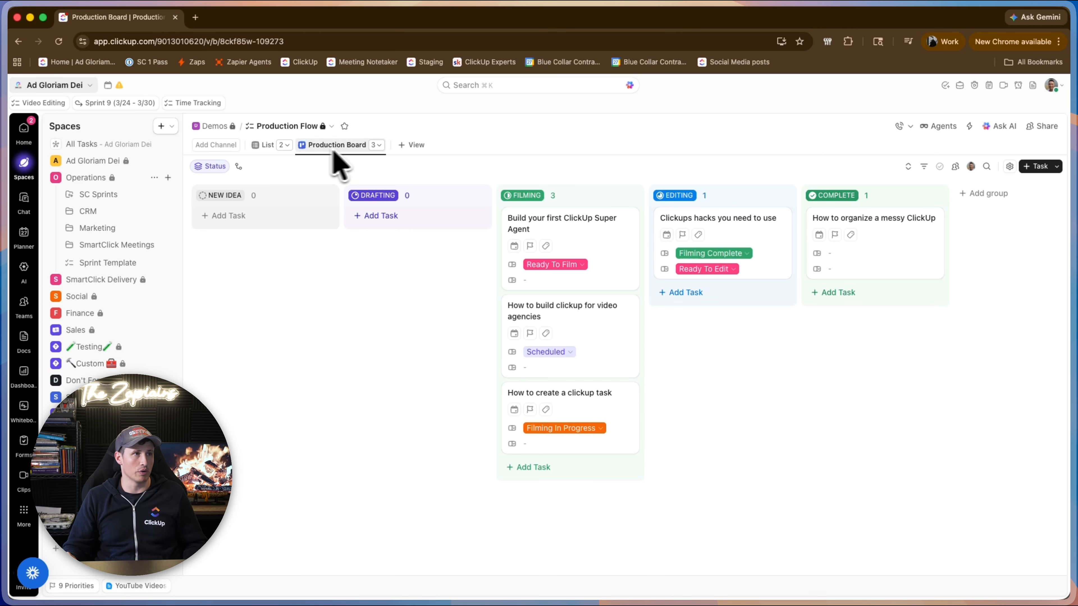
Check the Filming Sub Workflow board, and move "Clickups hacks you need to use" to Under Revision on the Editing Sub Workflow board.
{"action": "left_click", "coordinate": [376, 145]}
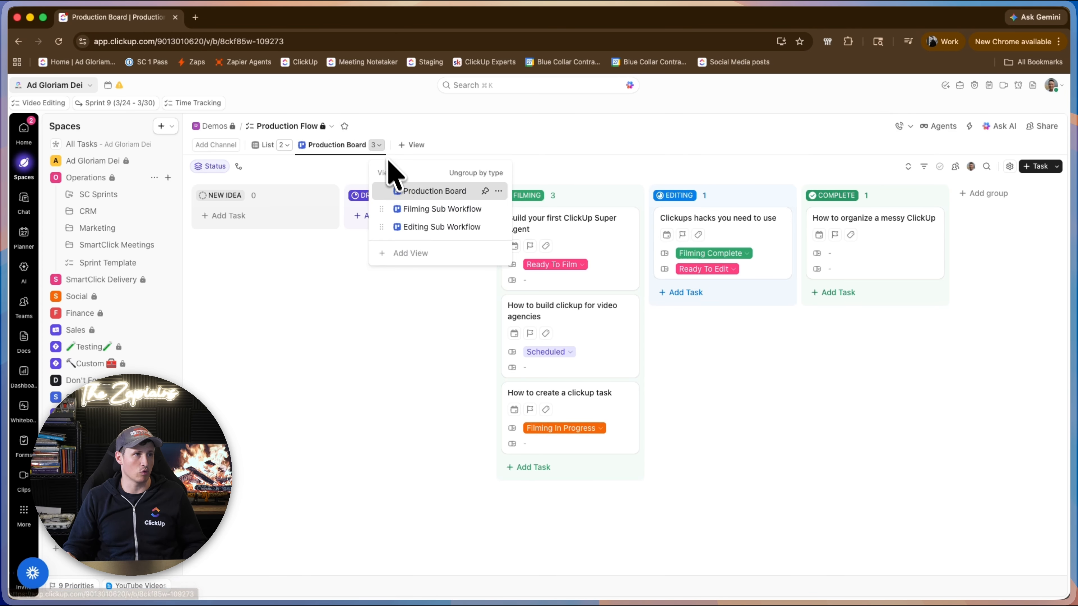
{"action": "left_click", "coordinate": [413, 210]}
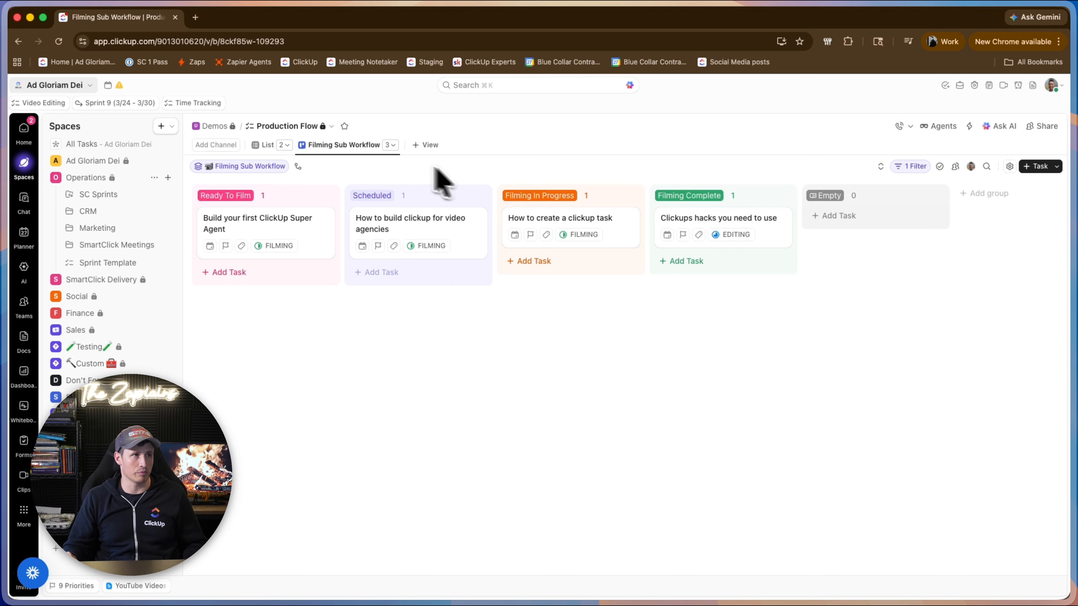
{"action": "left_click", "coordinate": [391, 145]}
{"action": "left_click", "coordinate": [444, 227]}
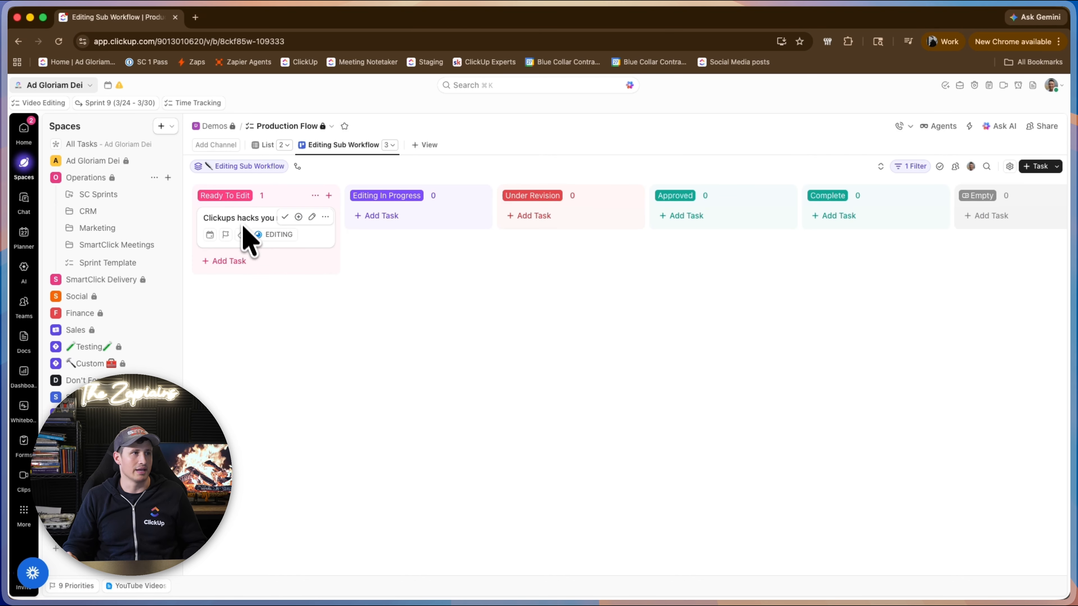
{"action": "left_click_drag", "start_coordinate": [248, 236], "coordinate": [619, 293]}
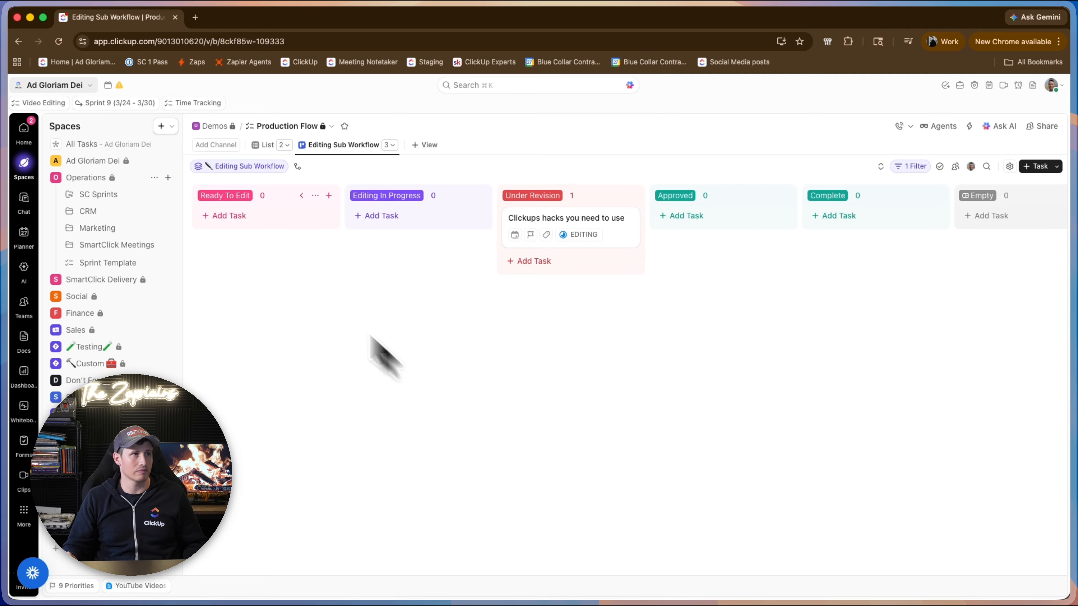
Review the editing stage of "Clickups hacks you need to use" on the Production Board.
{"action": "left_click", "coordinate": [392, 145]}
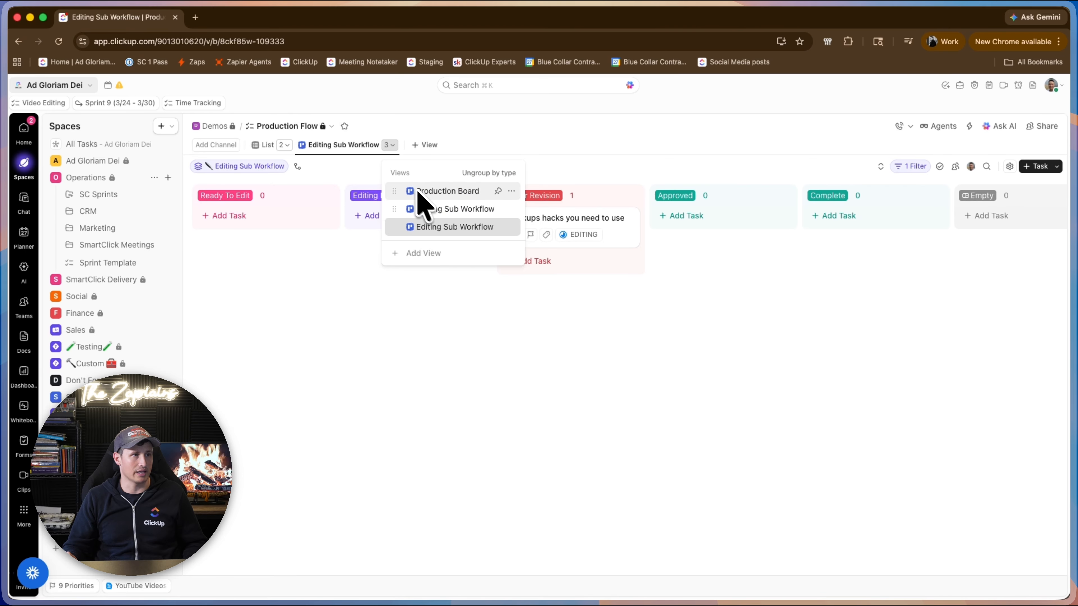
{"action": "left_click", "coordinate": [442, 191]}
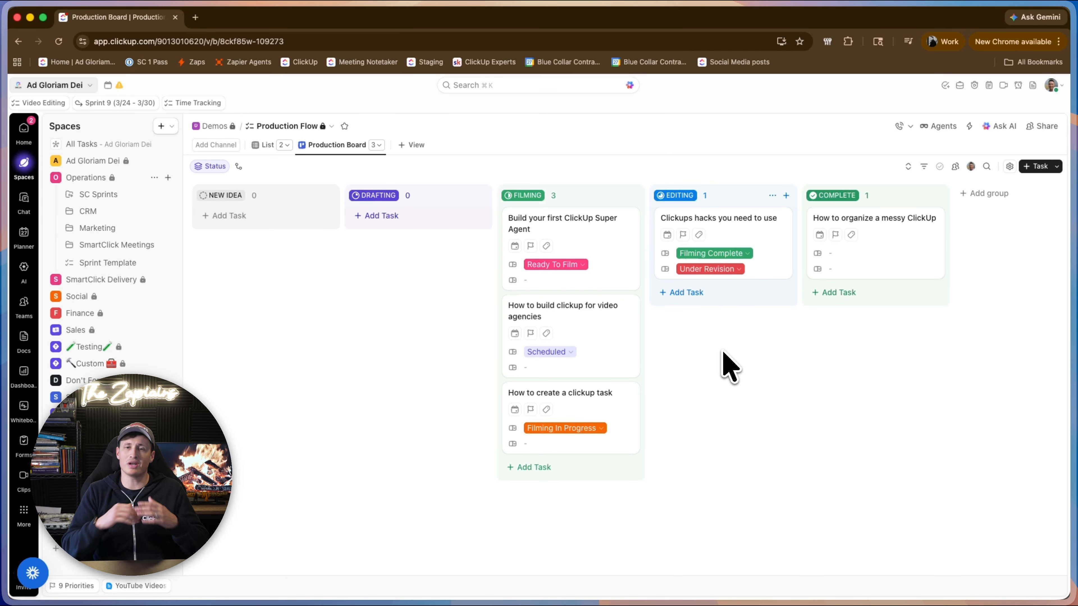
{"action": "mouse_move", "coordinate": [475, 592]}
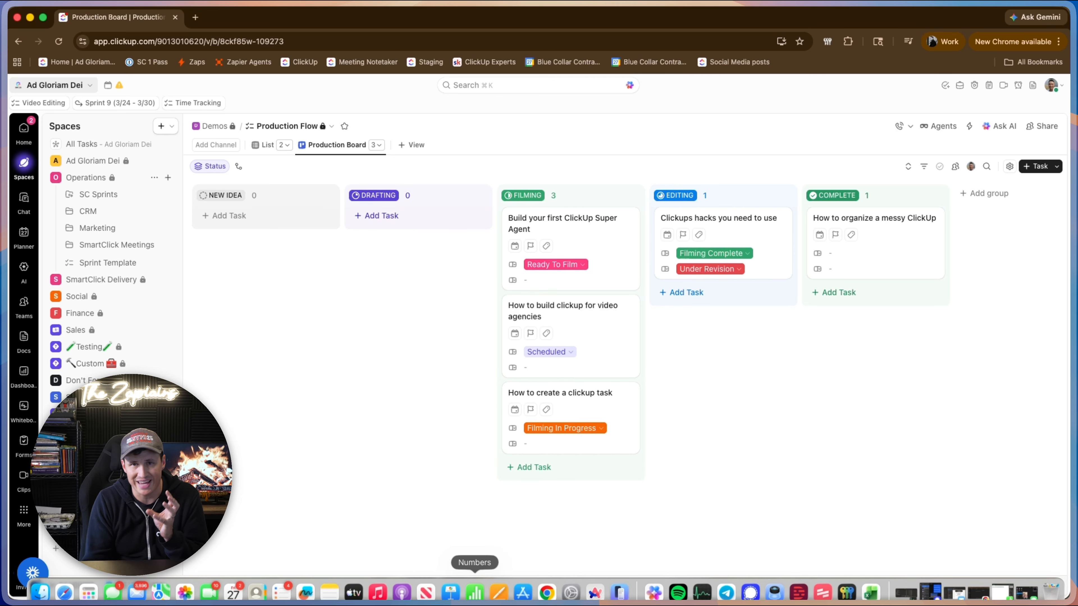